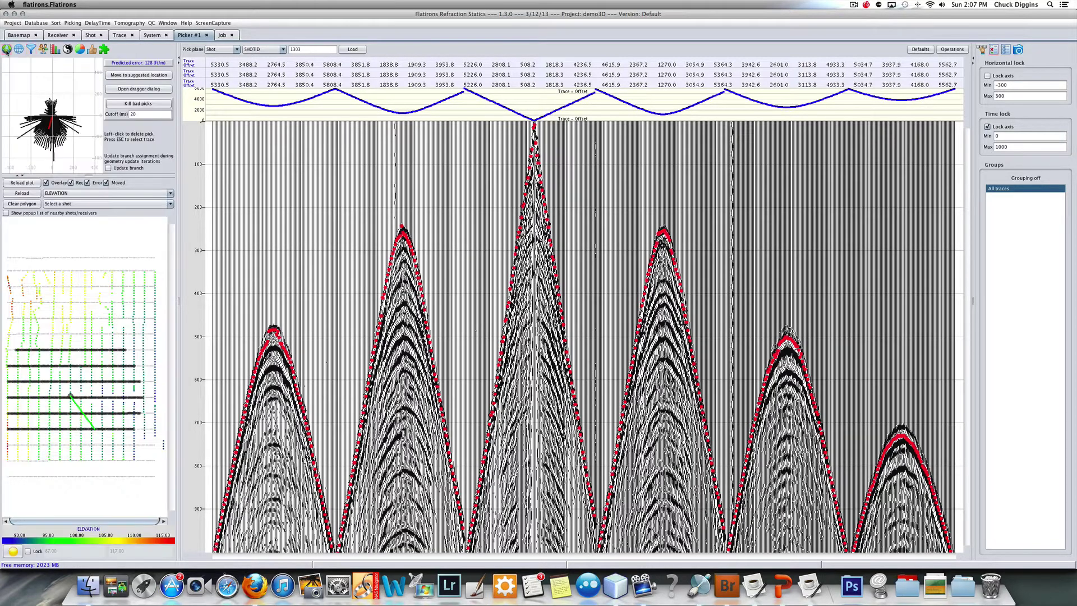
Step: Load the gathers of several shots across the survey map to inspect their first-break picks
click(102, 303)
click(90, 314)
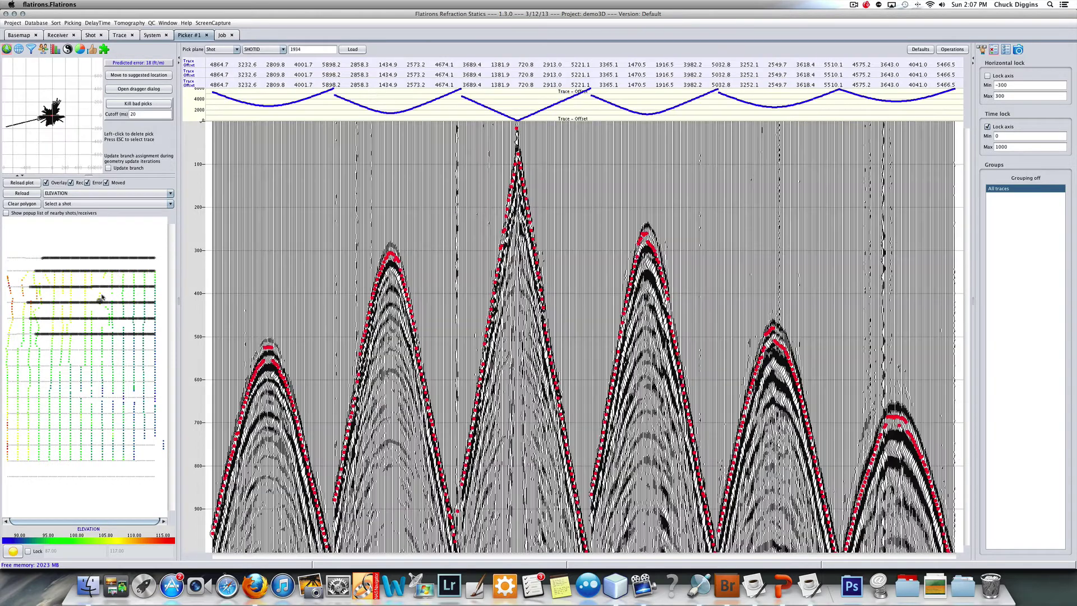
click(70, 387)
click(99, 380)
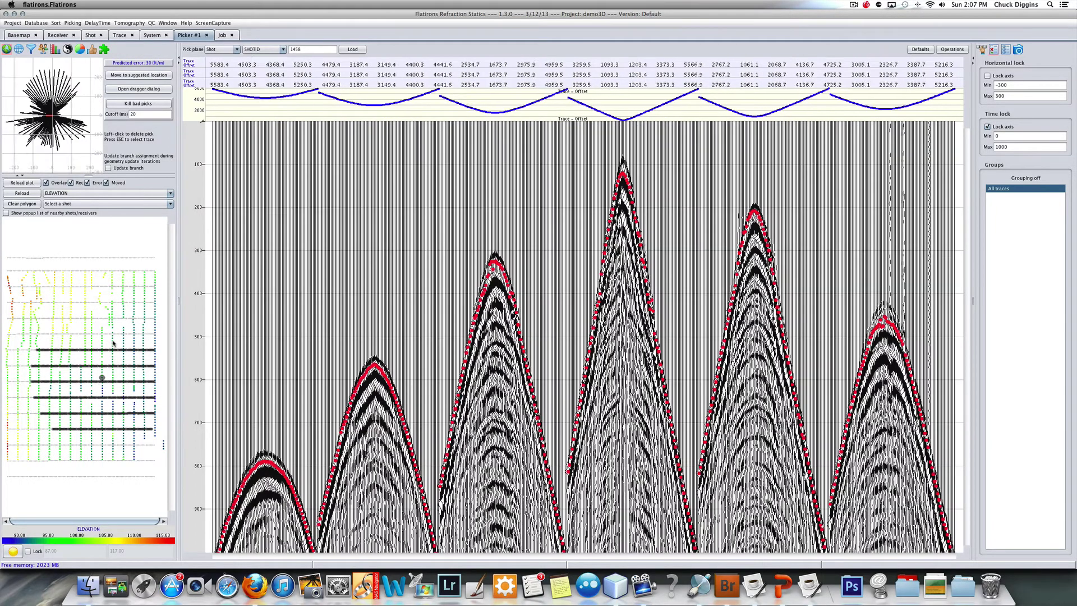
click(112, 340)
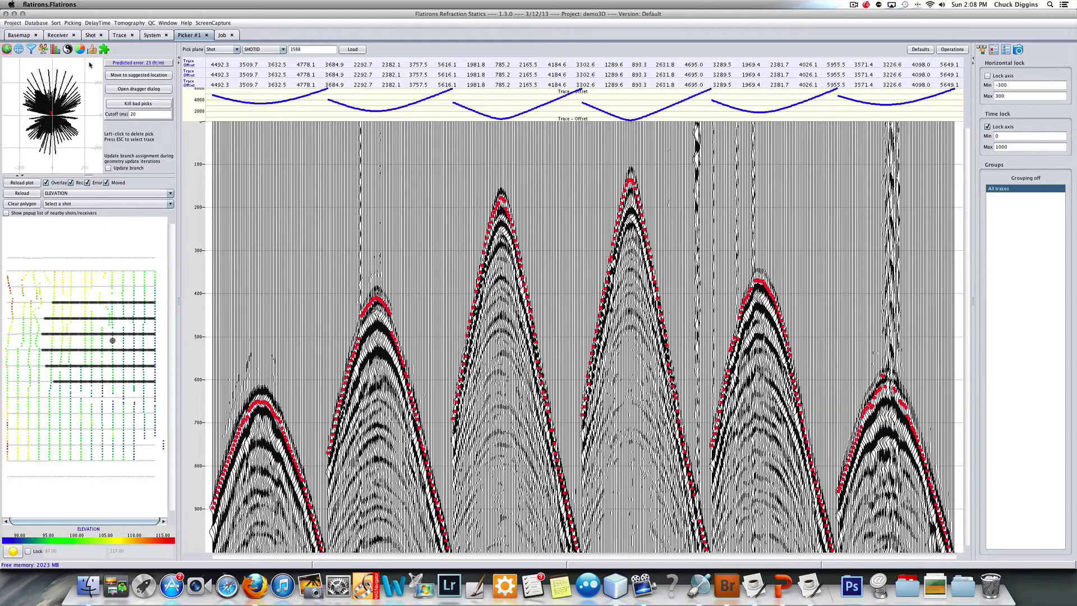
Step: Open the pick-based refractor branch assignment and select the existing branch location in the survey's northwest
click(94, 23)
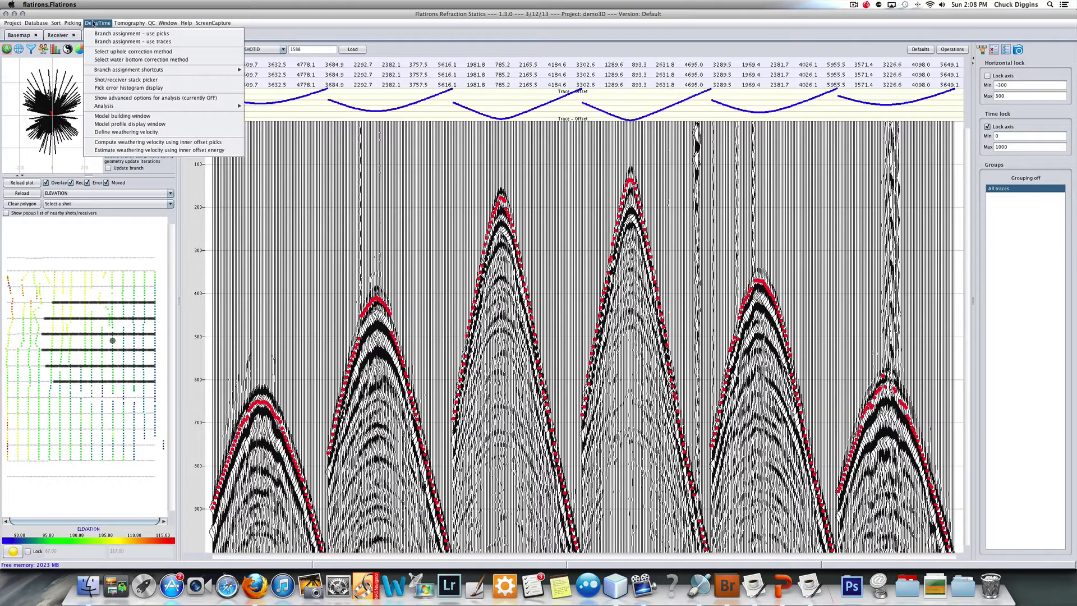
click(118, 35)
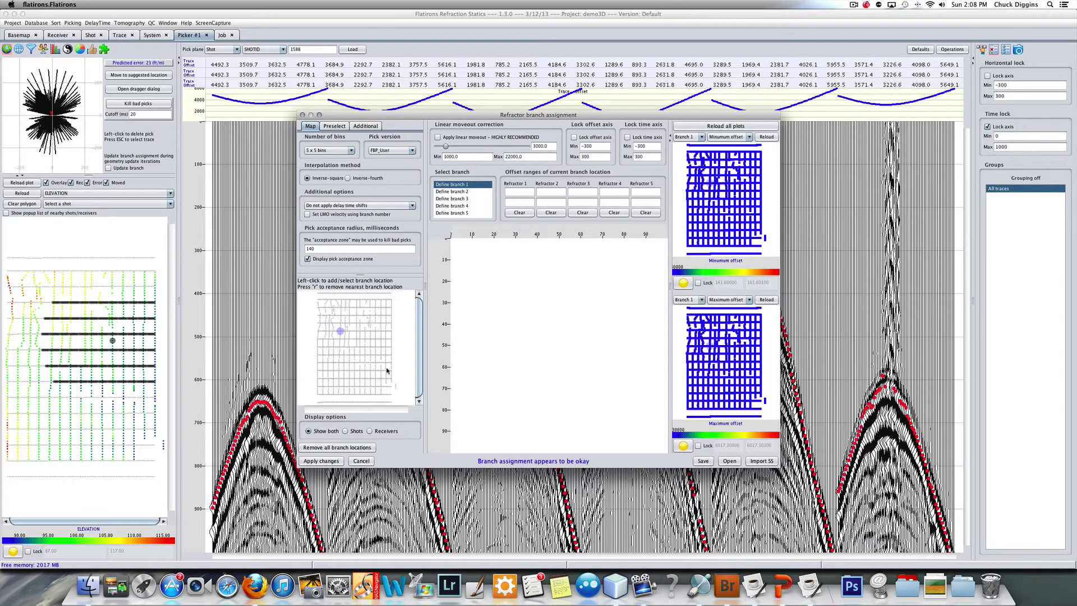
scroll(345, 344, up, 3)
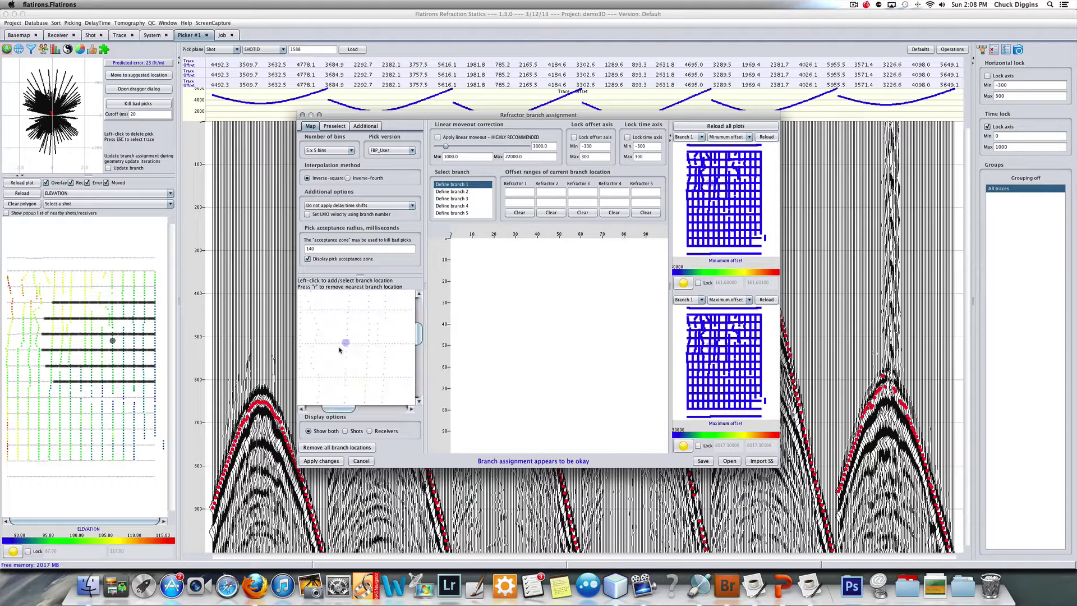
click(346, 344)
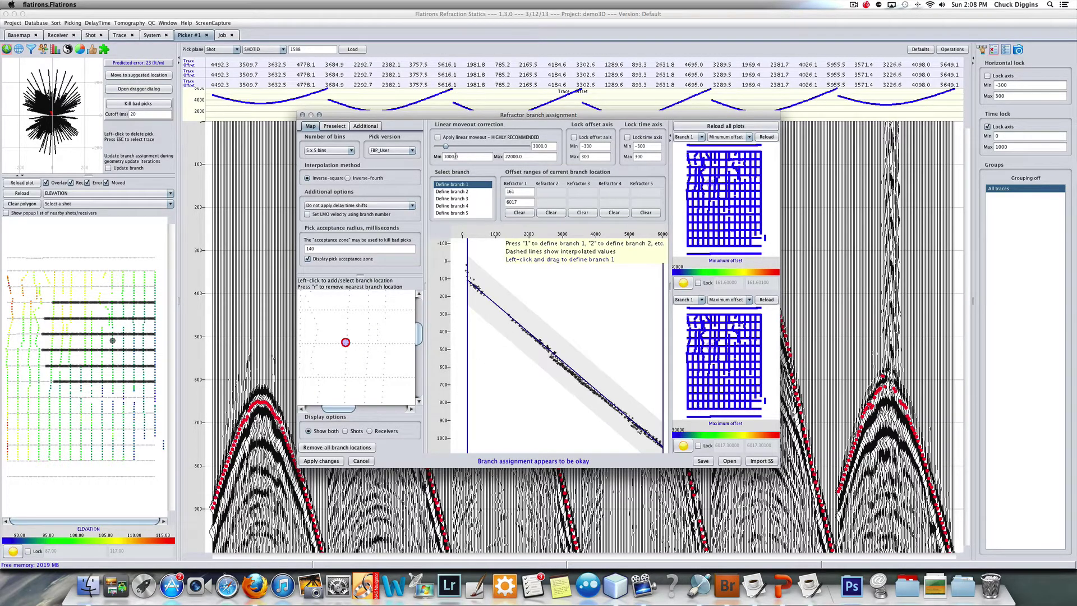
Step: Apply linear moveout with a velocity of about 6292 and define branch 1 over offsets of about 337 to 2579
click(438, 137)
drag(445, 147, 460, 148)
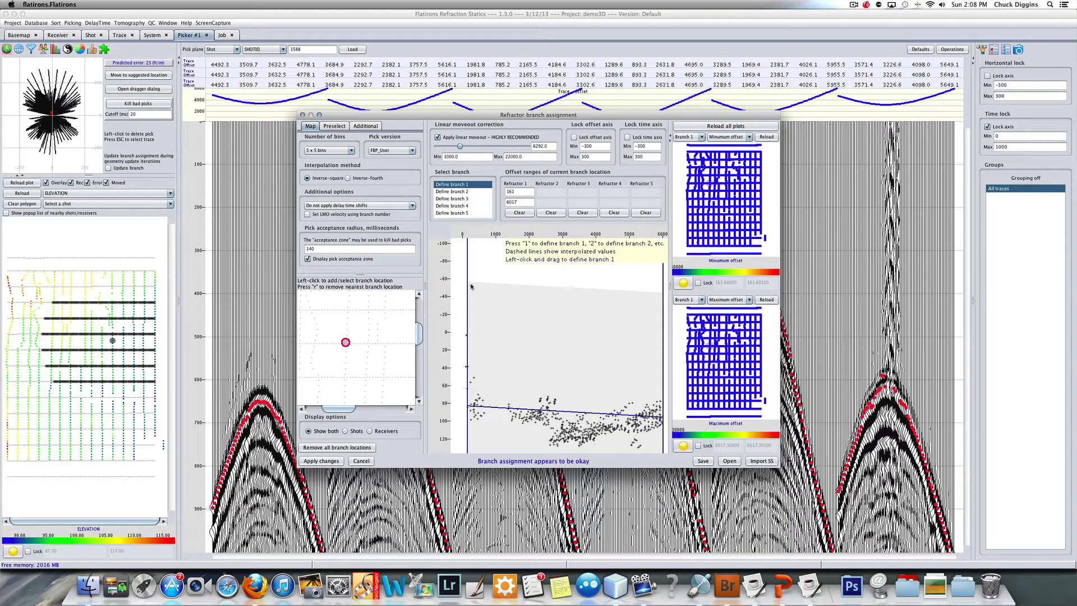
drag(471, 403, 549, 403)
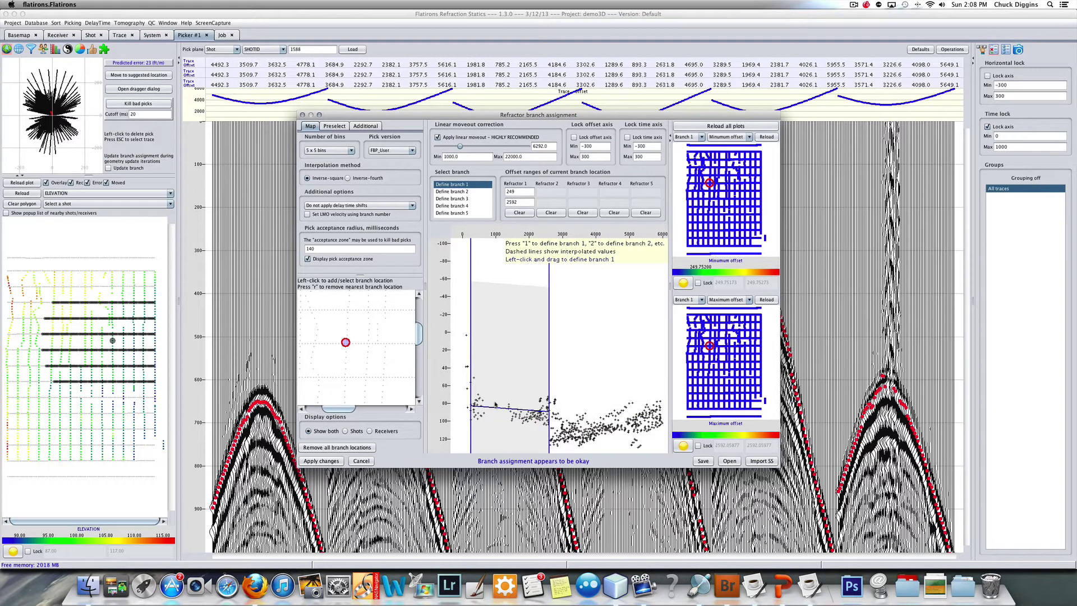
drag(476, 413, 550, 410)
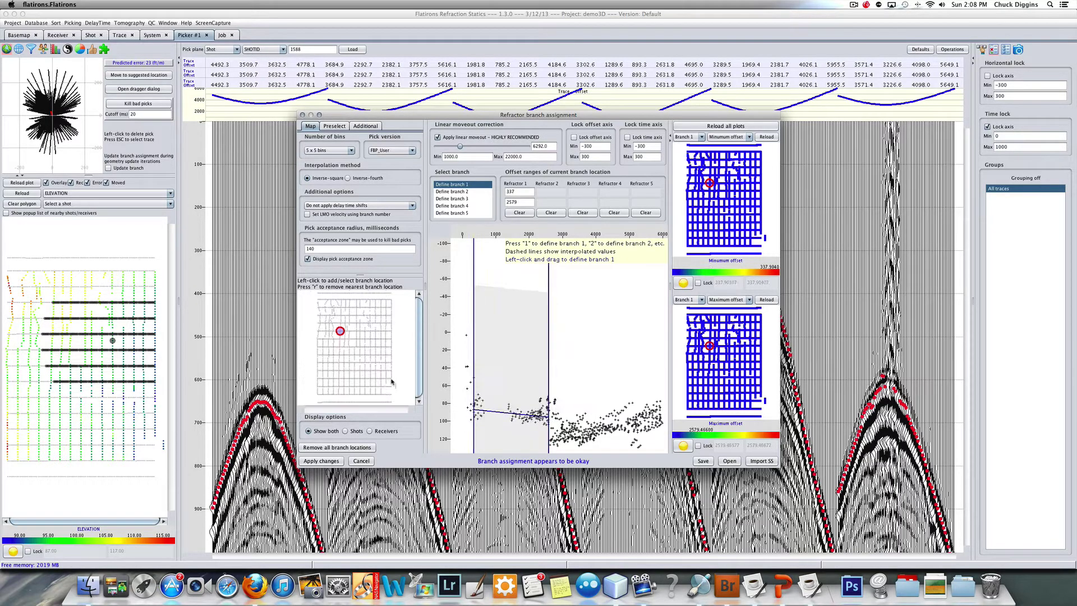
Step: Add a branch location in the survey's south and define branch 1 there over offsets of about 337 to 1899
scroll(393, 384, down, 3)
click(360, 380)
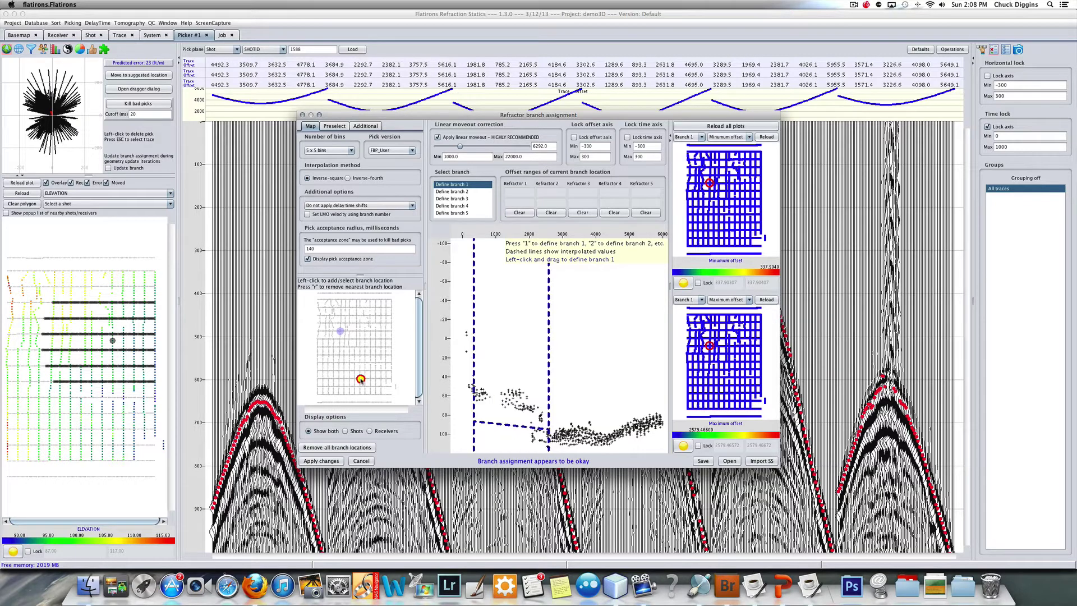
drag(474, 396, 525, 396)
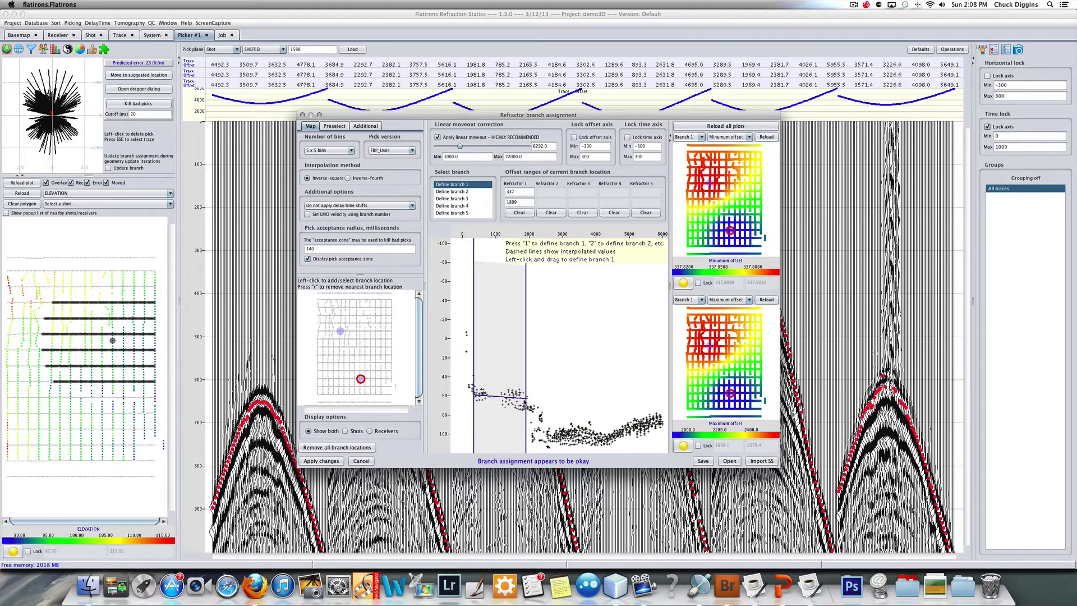
Step: Add a southwestern branch location and define branch 1 over offsets of about 310 to 2330, with the moveout velocity at about 6103
click(333, 379)
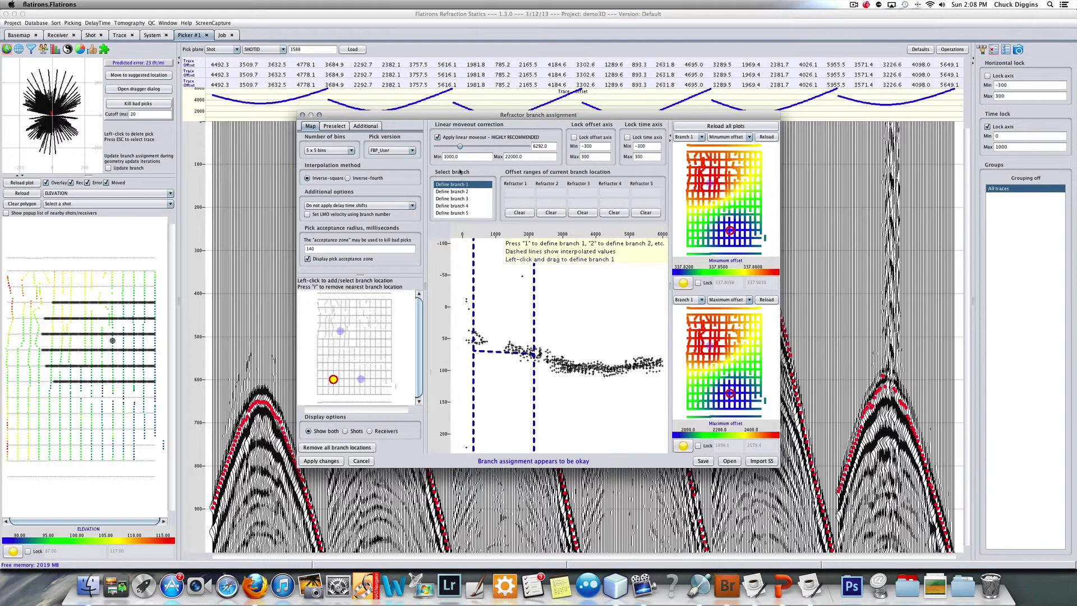
drag(461, 146, 458, 147)
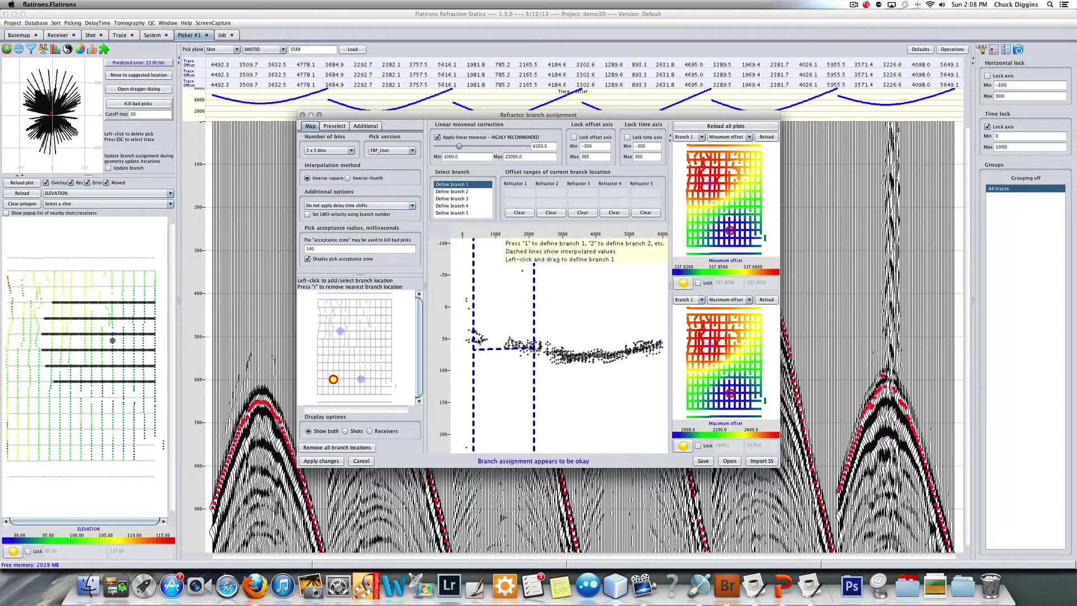
drag(475, 340, 541, 346)
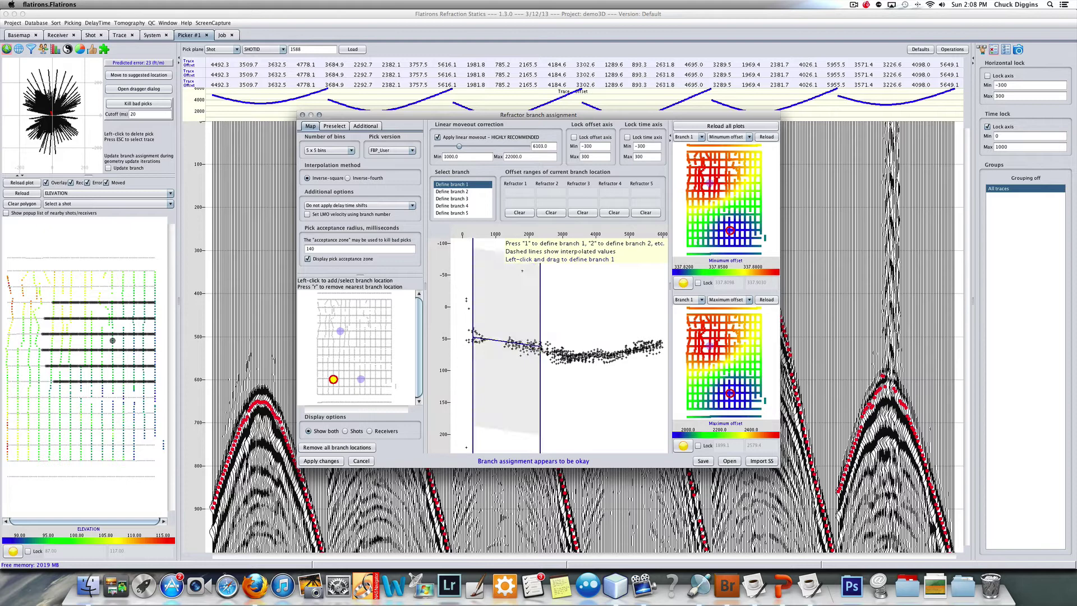
Step: Try branch 1 at a northeastern location over offsets of about 413 to 2327 and 3662 to 5941, and cancel the branch assignment
click(370, 332)
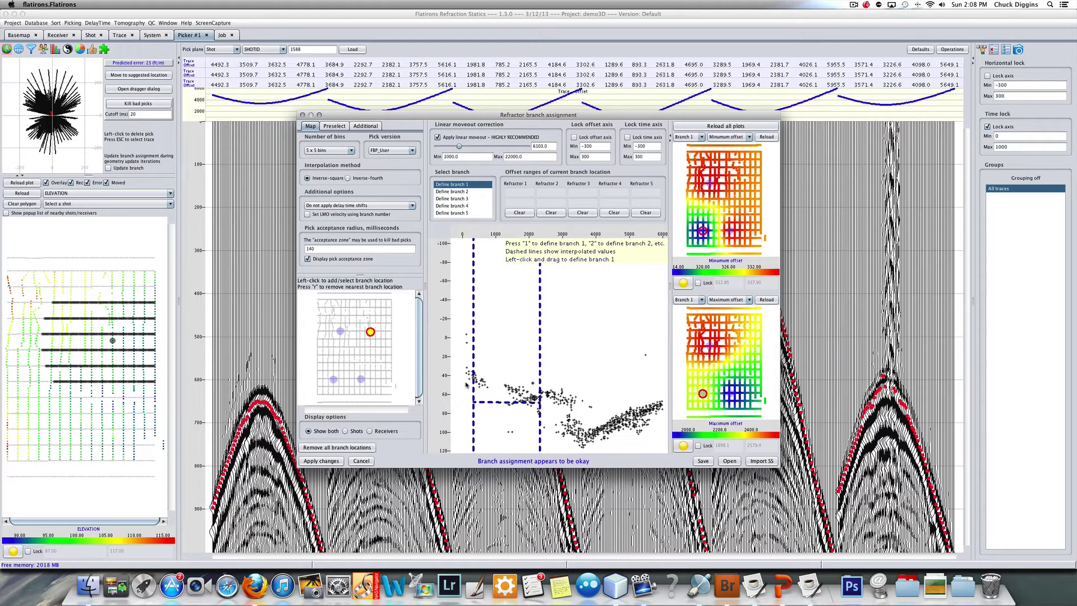
drag(477, 383, 541, 395)
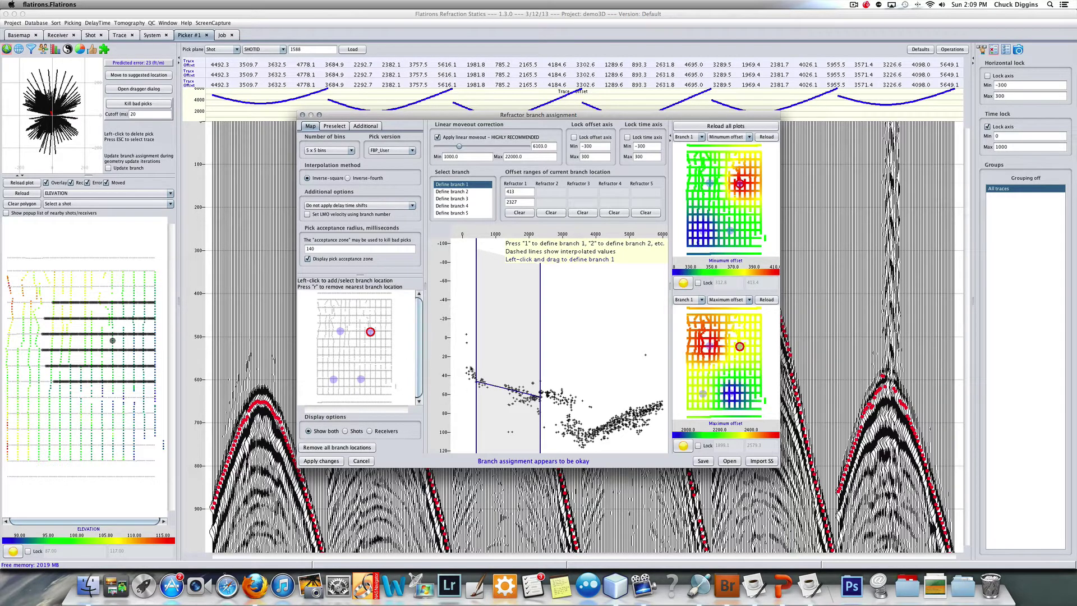
drag(584, 441, 662, 406)
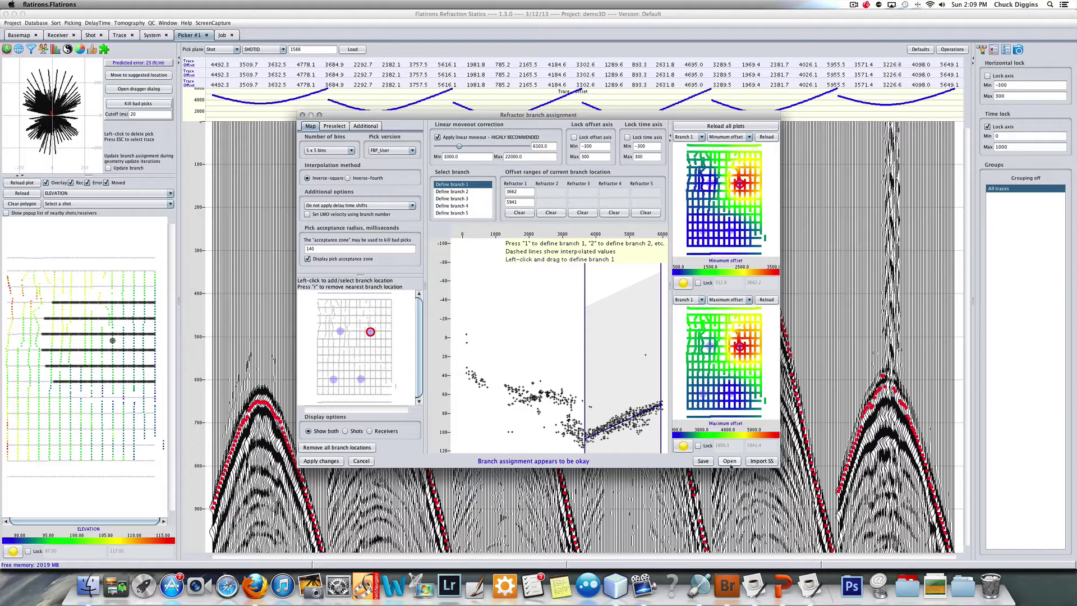
click(361, 461)
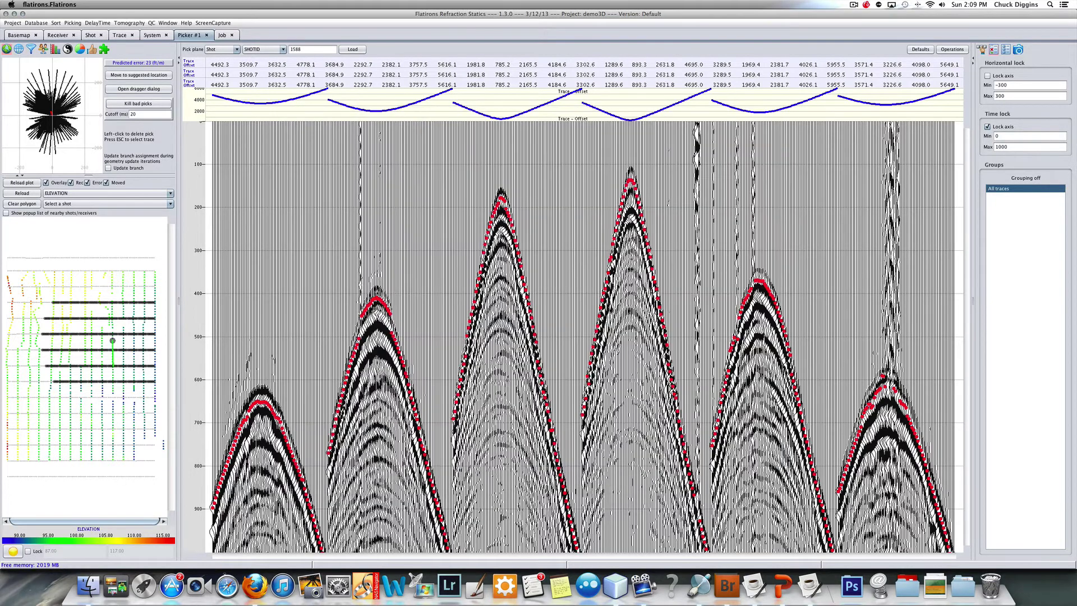
Step: Open 3D Eikonal tomography and start a new model named demo3Db
click(135, 24)
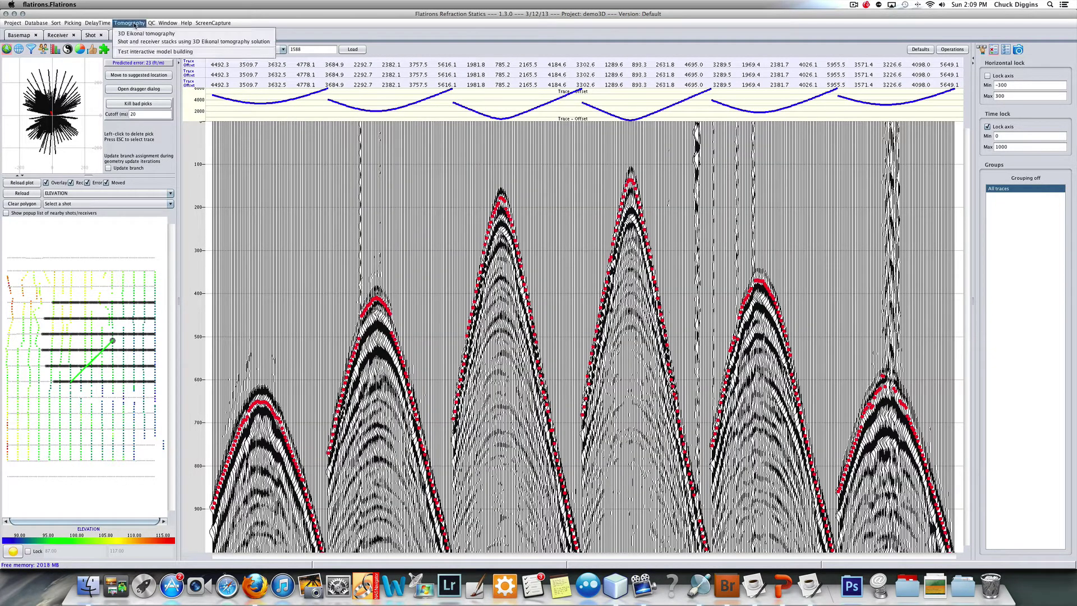
click(144, 35)
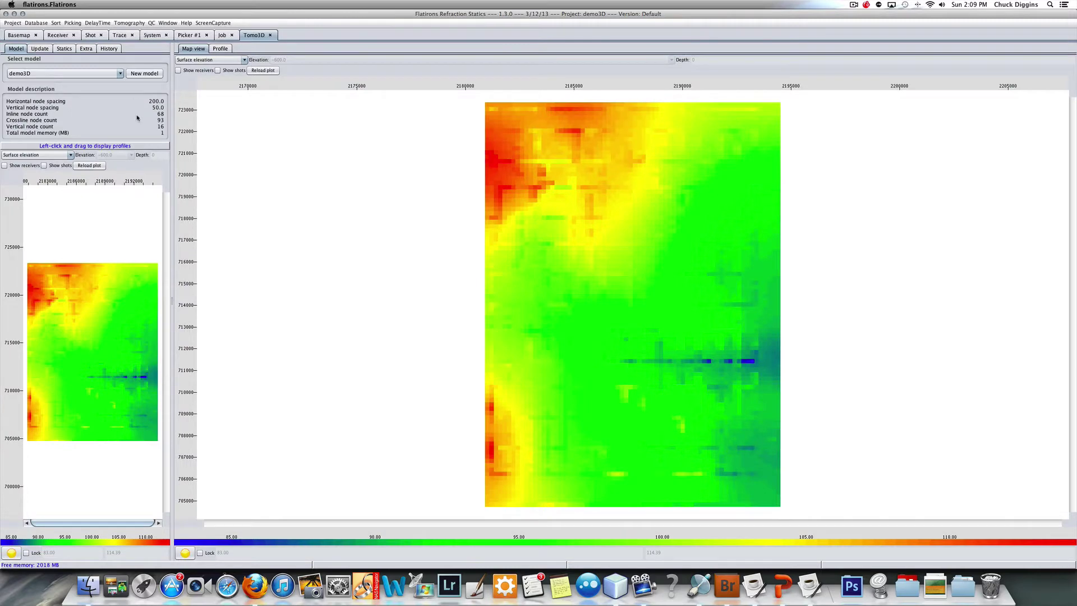
click(139, 75)
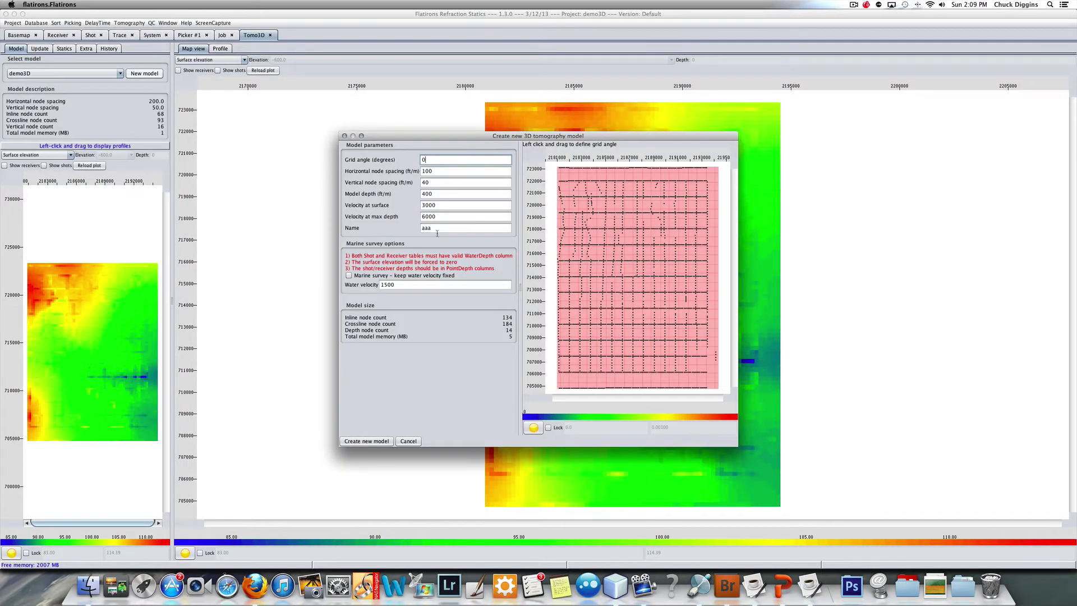
drag(437, 233, 407, 228)
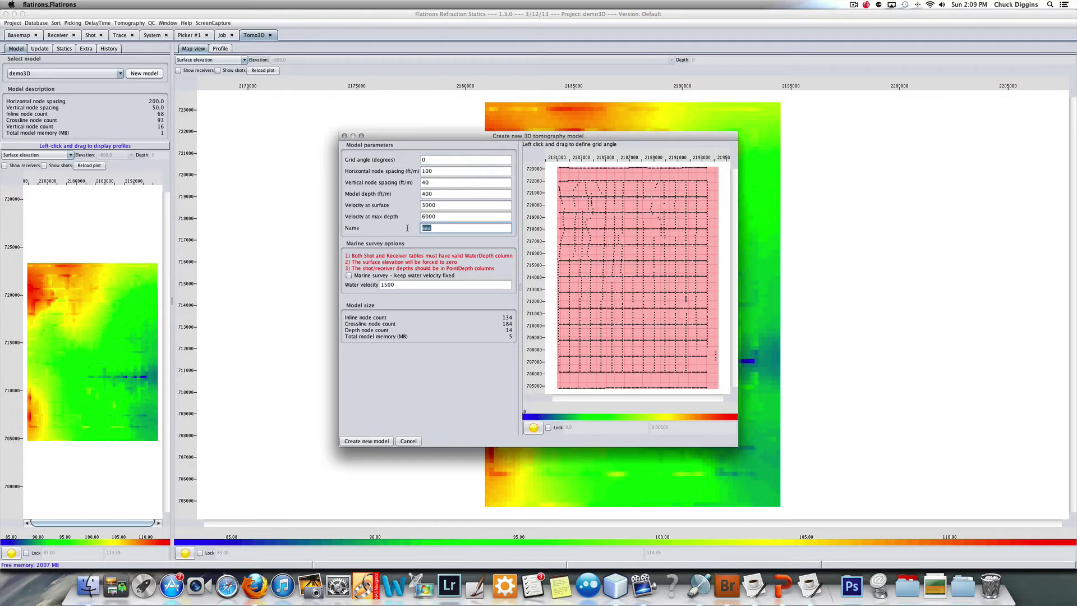
text(demo3d)
key(BackSpace)
Step: Set the new model's horizontal node spacing to 150 and its vertical node spacing to 50
click(436, 171)
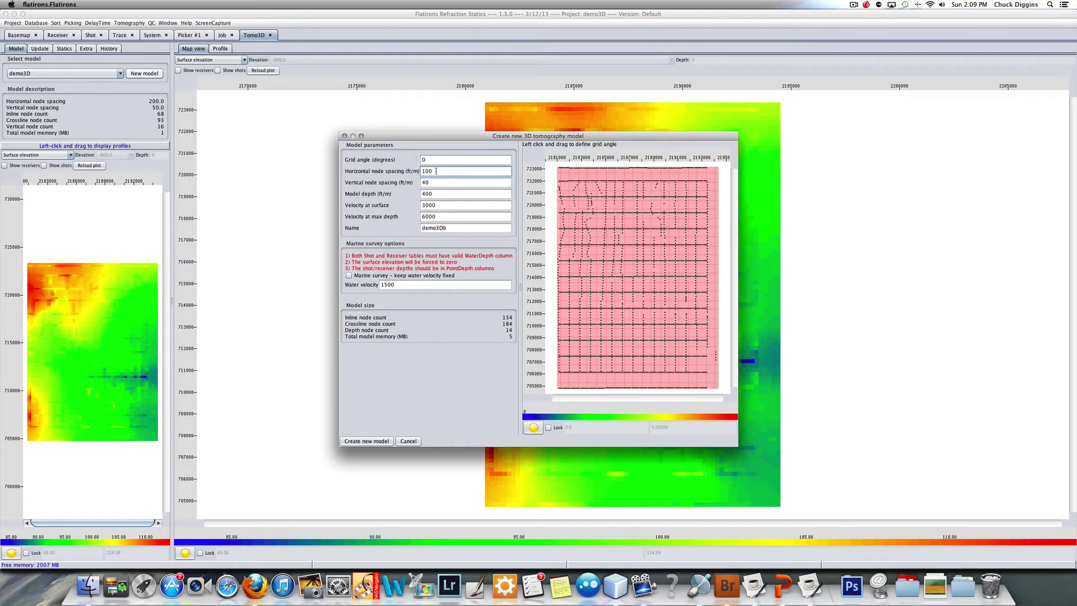
double_click(436, 171)
text(150)
click(432, 183)
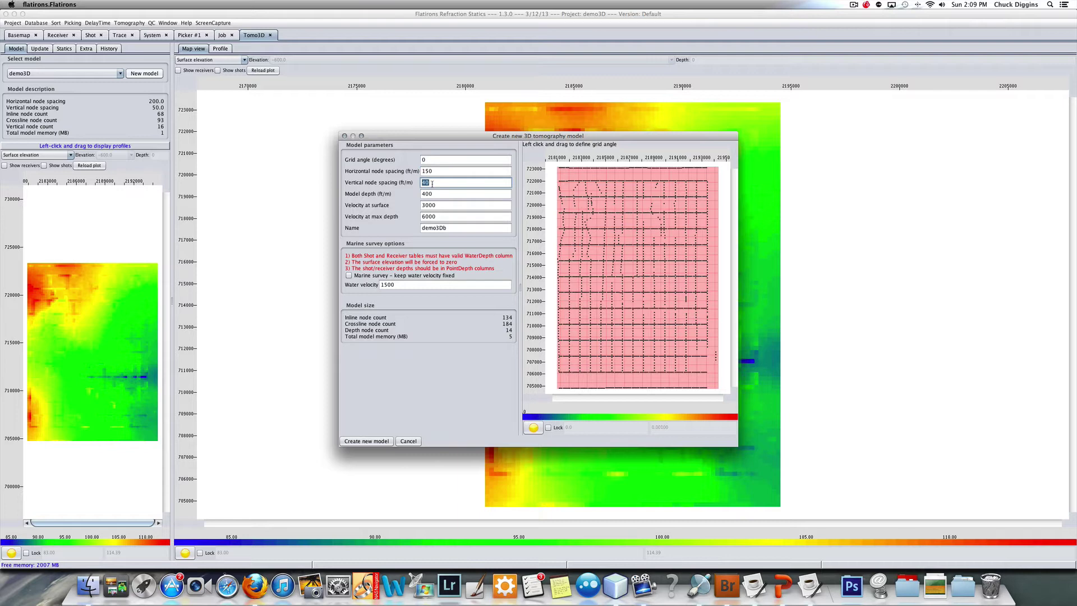
text(50)
Step: Set the velocity to 5500 at the surface and 7000 at maximum depth, and create the model
drag(442, 206, 407, 205)
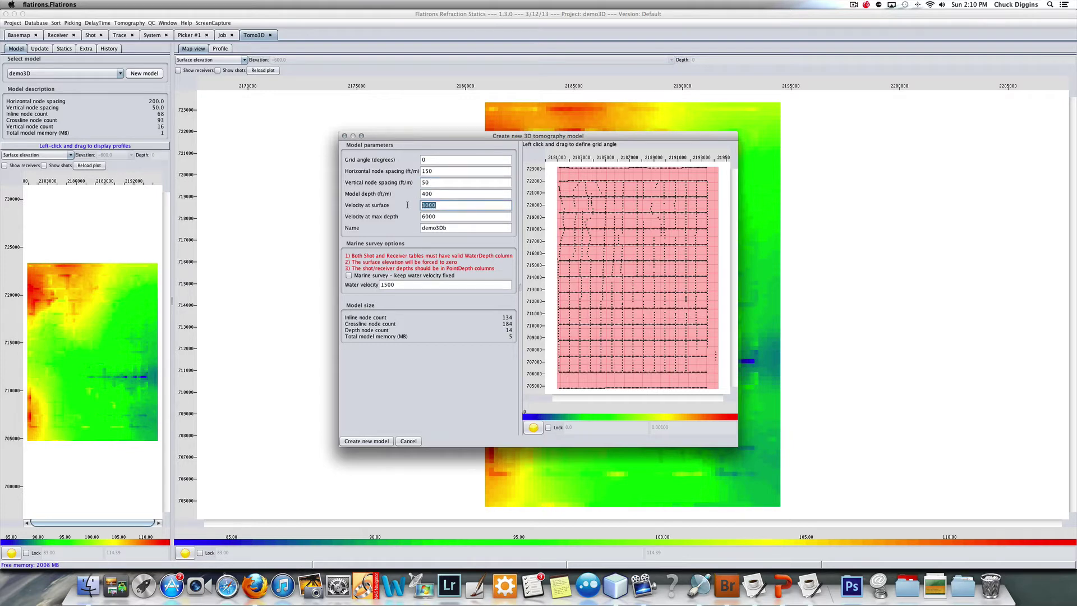
text(55)
drag(443, 220, 409, 216)
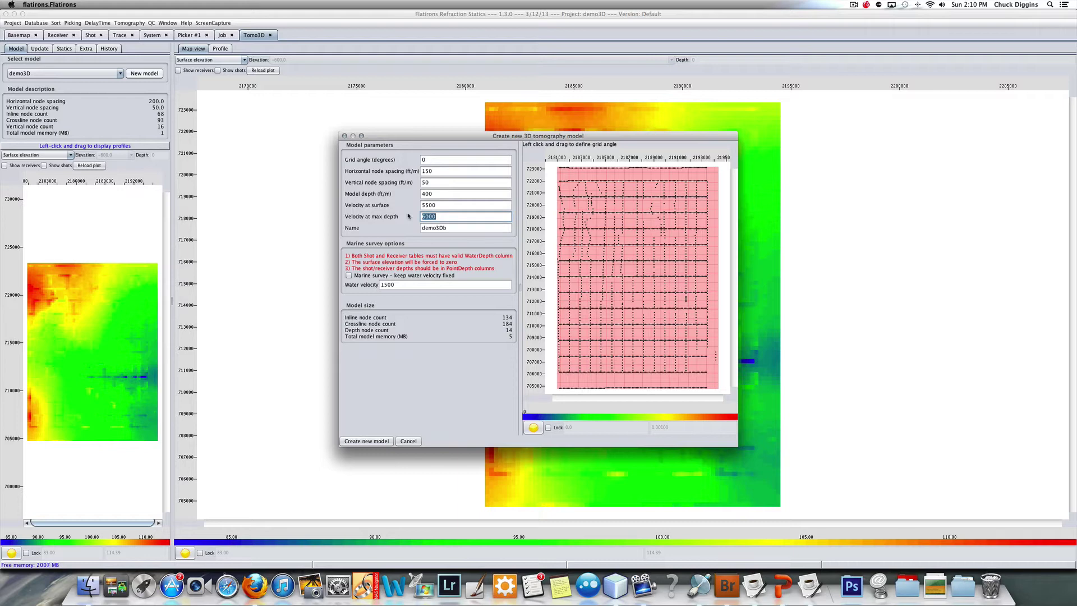
text(7000)
click(373, 442)
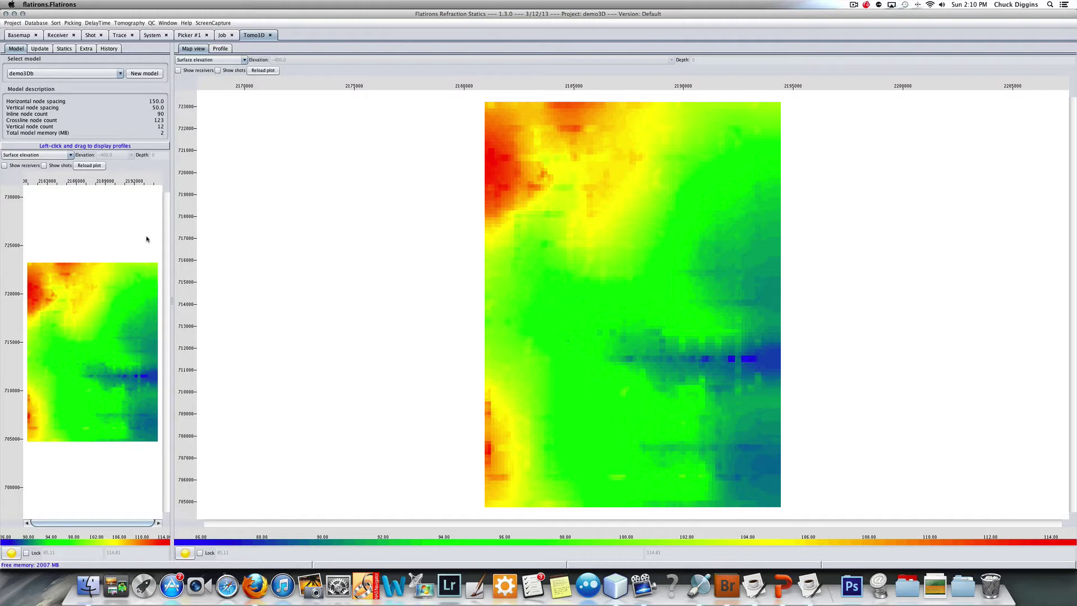
Step: Display a diagonal velocity profile across the new model from its southwest to its northeast corner
click(220, 49)
click(34, 430)
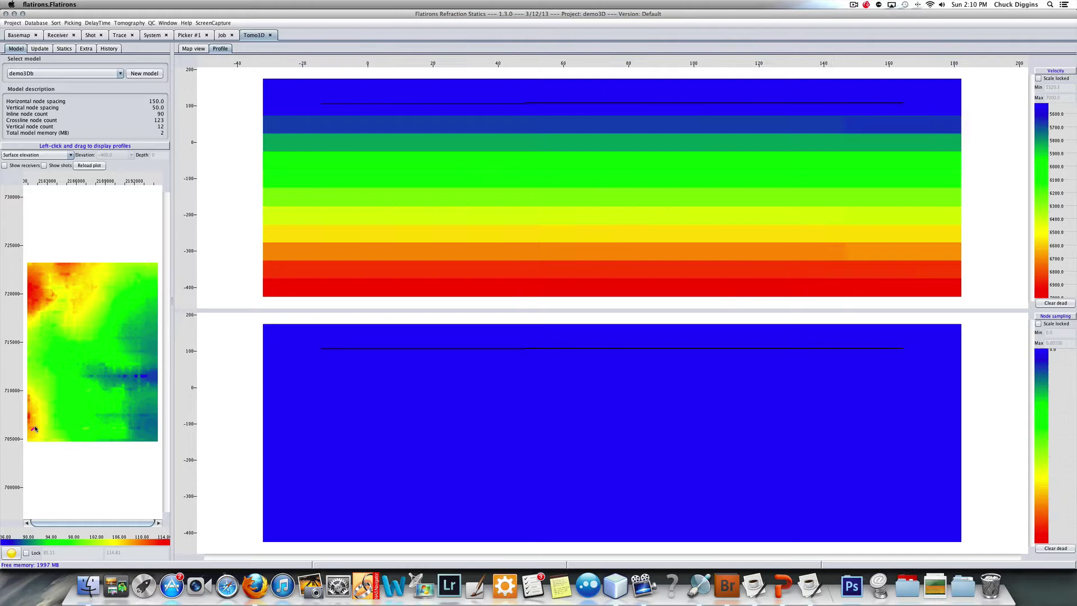
drag(35, 429, 155, 273)
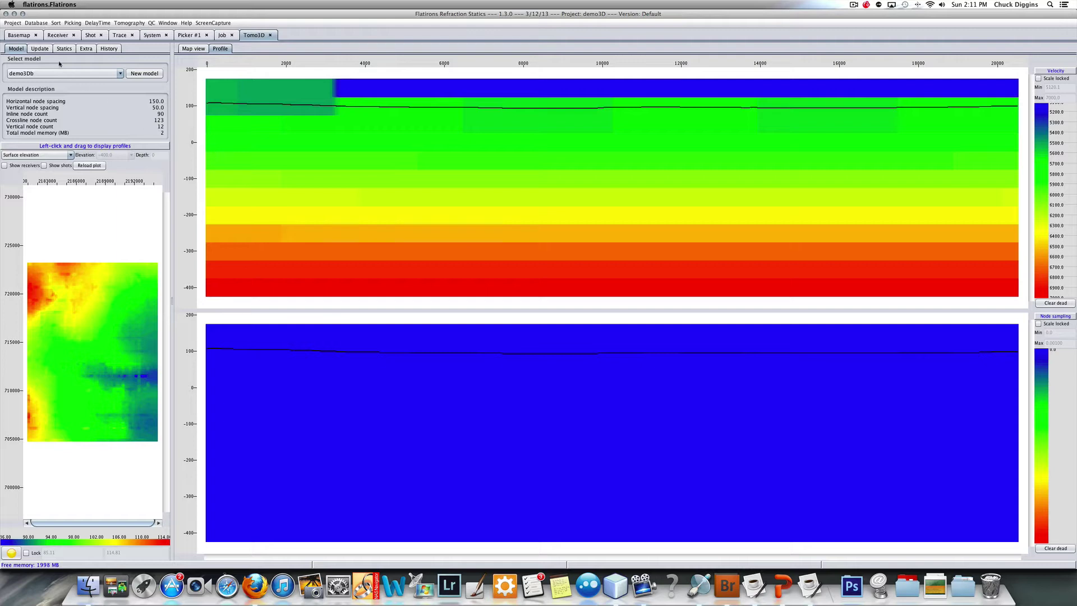
Step: Set the batch update to 6 iterations and 4 threads, and start it with multiple threads
click(40, 49)
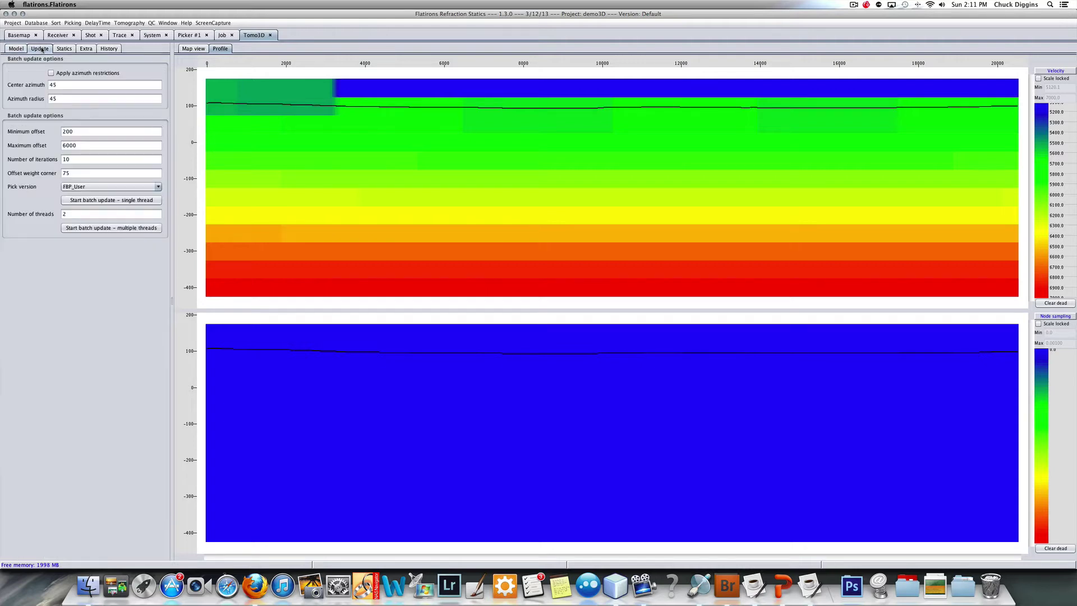
double_click(76, 160)
text(6)
double_click(72, 214)
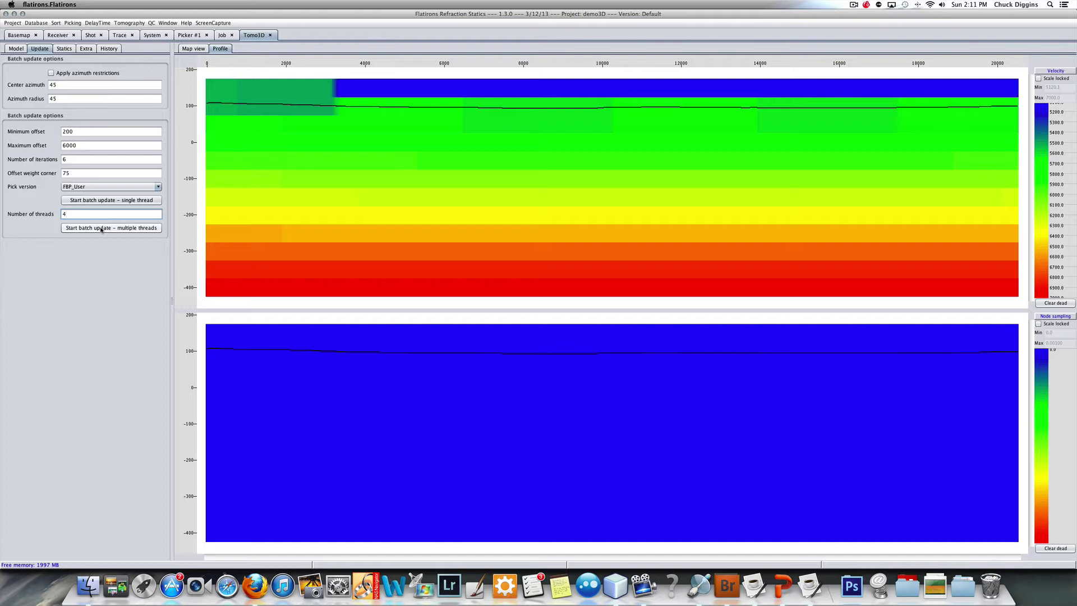
click(102, 228)
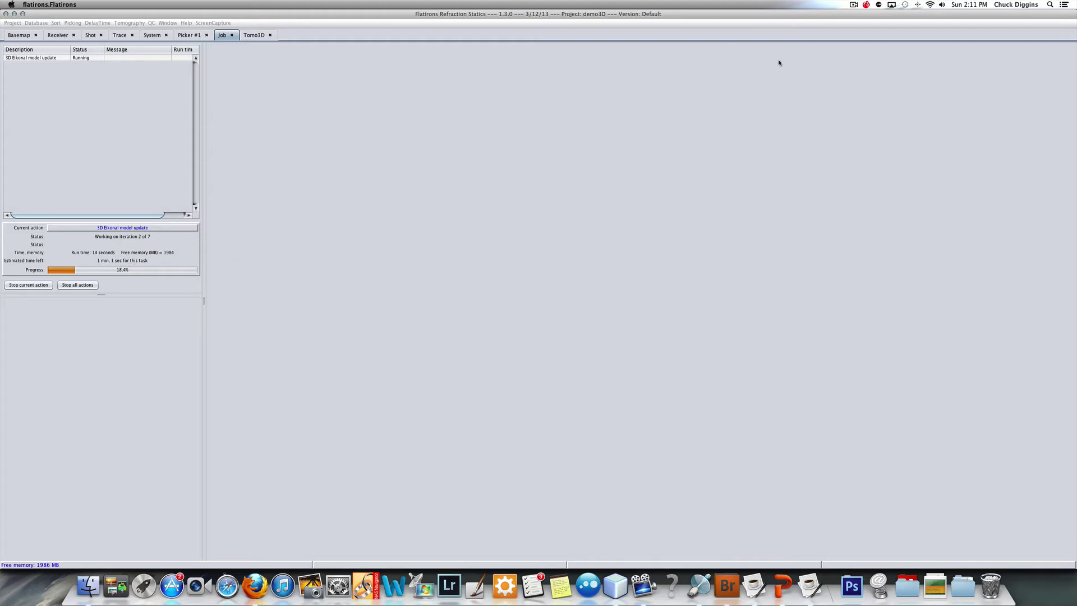
click(855, 6)
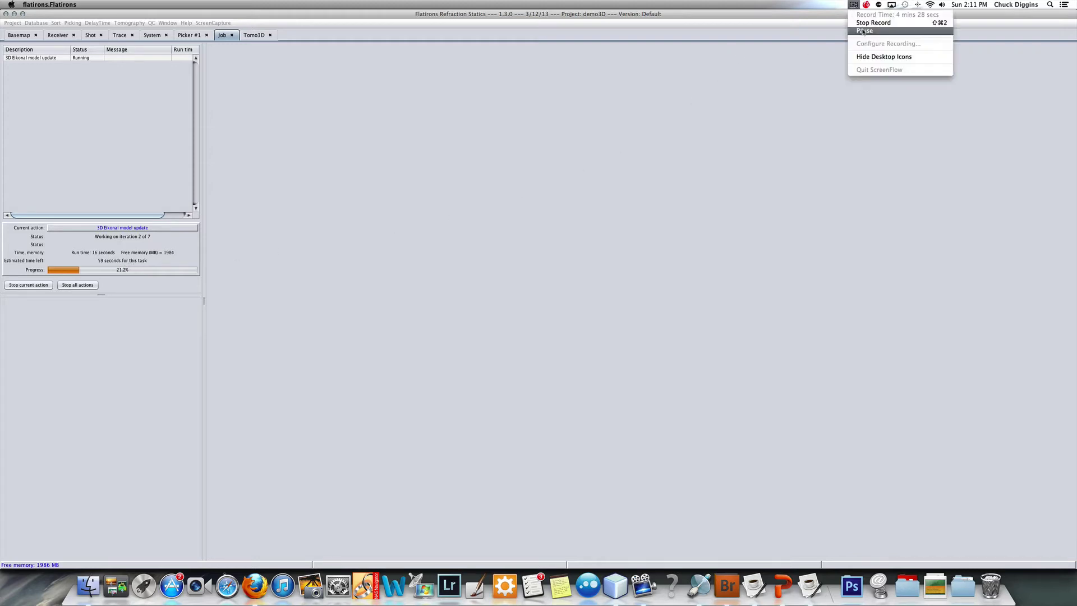
click(867, 26)
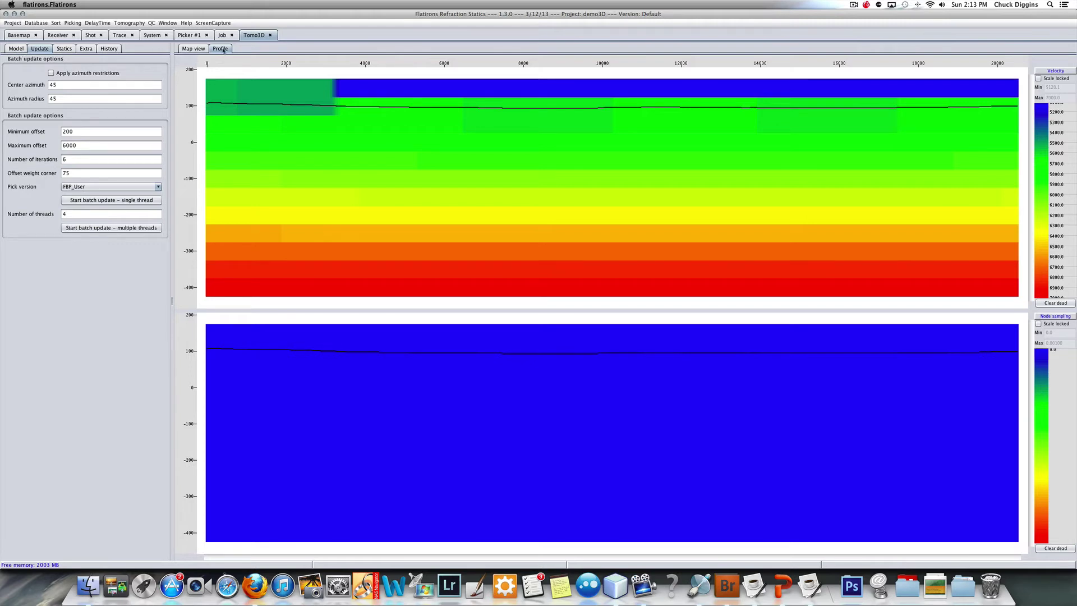
Step: Display a diagonal profile across the updated demo3Db model from southwest to northeast to check its velocity and node sampling
click(16, 49)
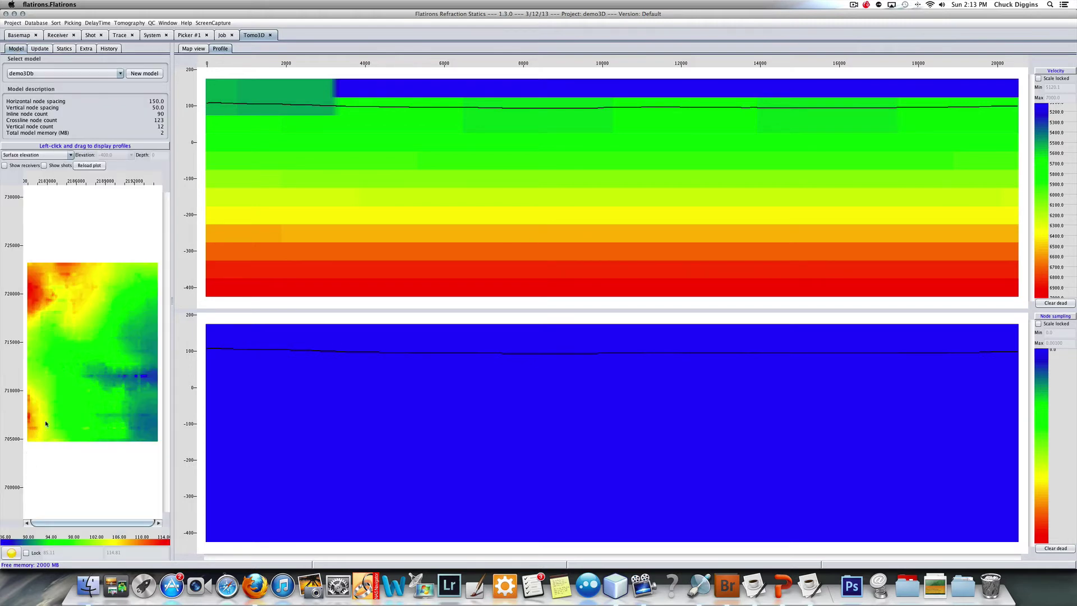
drag(34, 429, 153, 275)
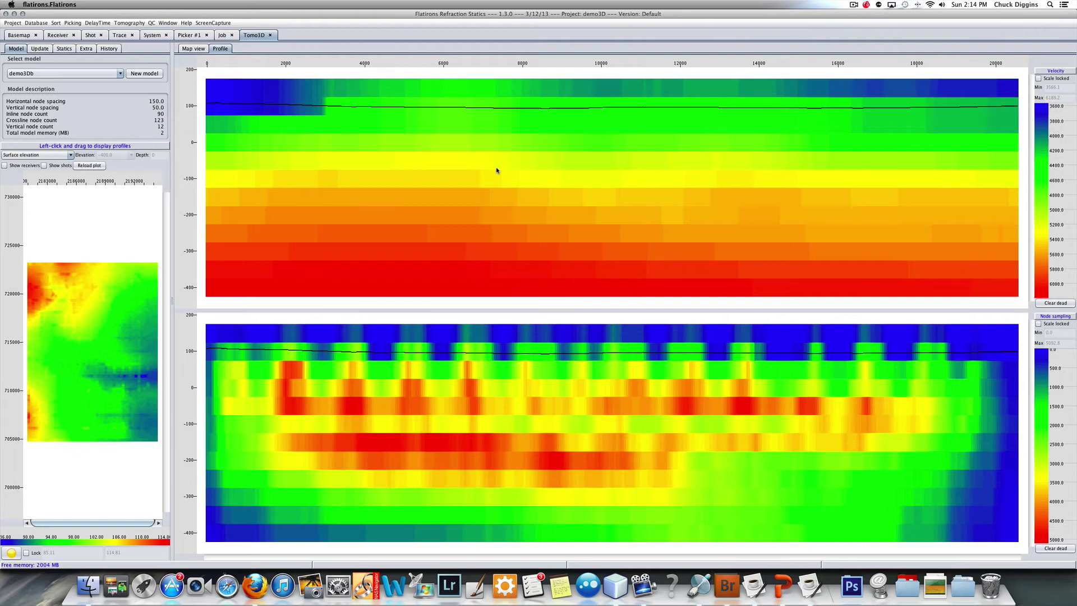
Step: Set the statics' intermediate datum to a fixed elevation of 150 and the final datum to 100
click(64, 49)
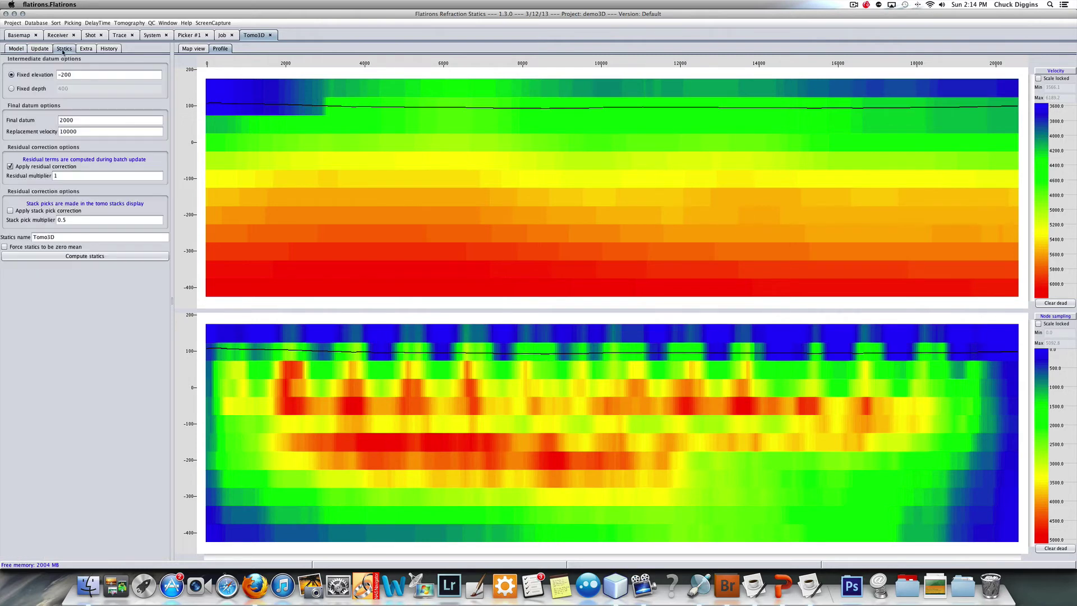
double_click(80, 75)
text(150)
click(89, 119)
double_click(89, 119)
text(100)
Step: Force the statics to be zero mean and compute them
double_click(86, 132)
double_click(78, 130)
click(72, 237)
click(4, 247)
click(89, 258)
Step: Reload the basemap's column list and color the shots by STATICS_TOMO3DRESID
click(28, 36)
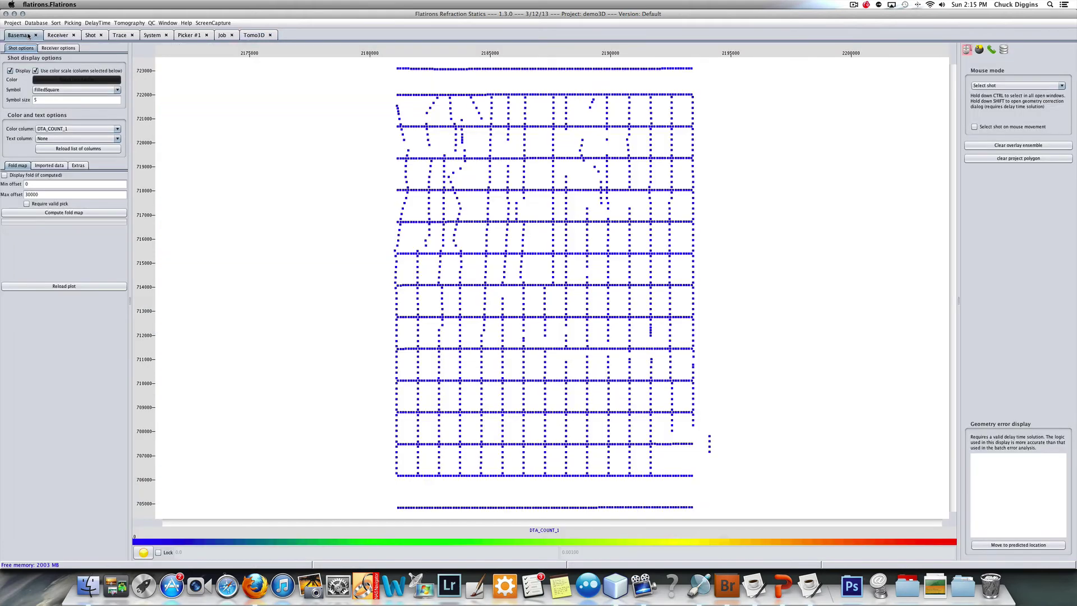
click(76, 149)
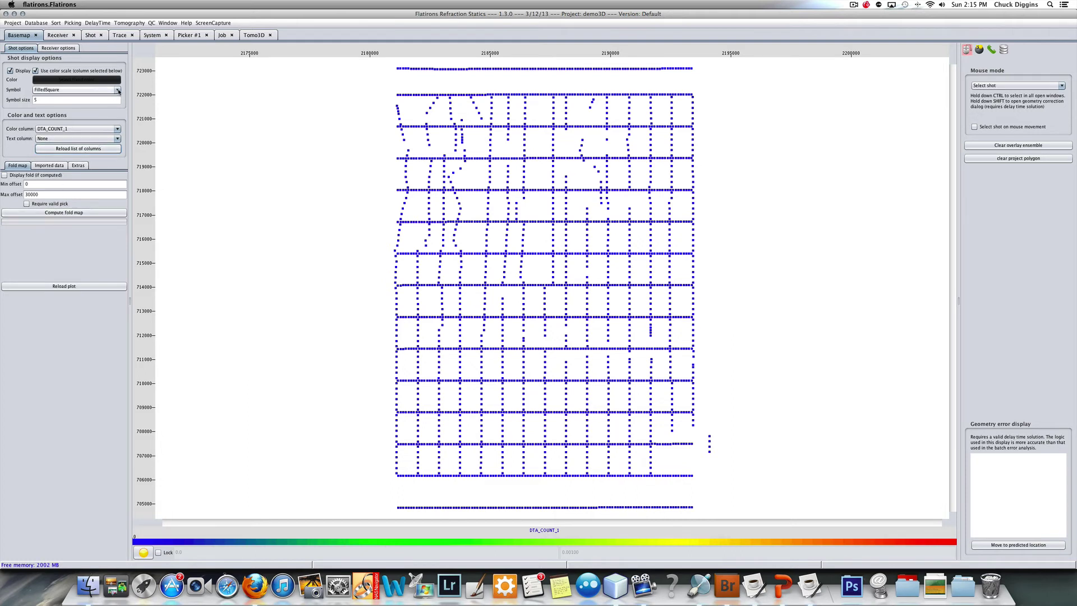
click(117, 129)
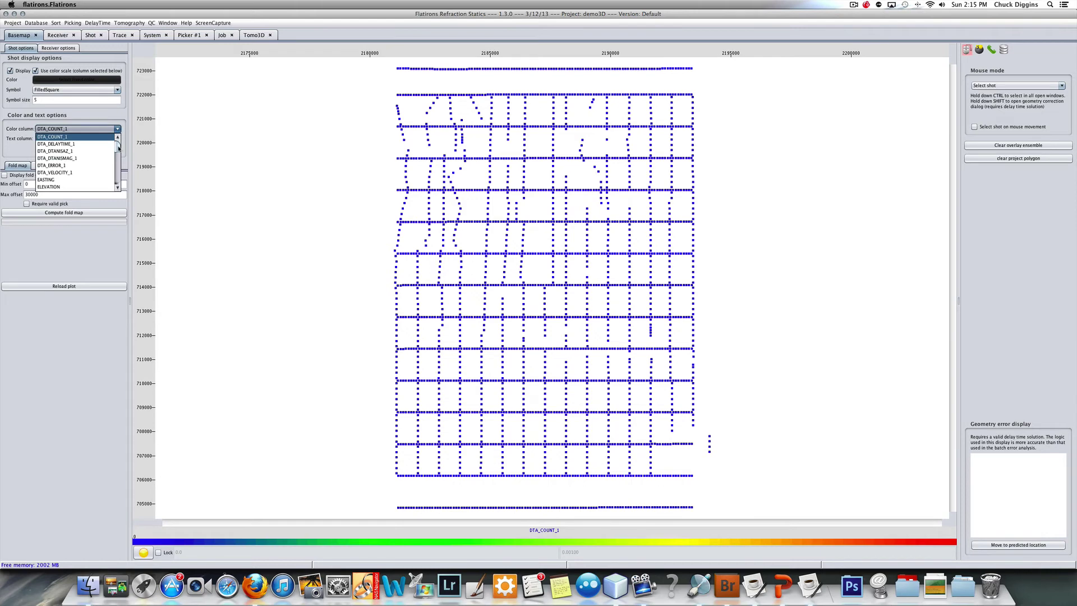
drag(118, 148, 118, 179)
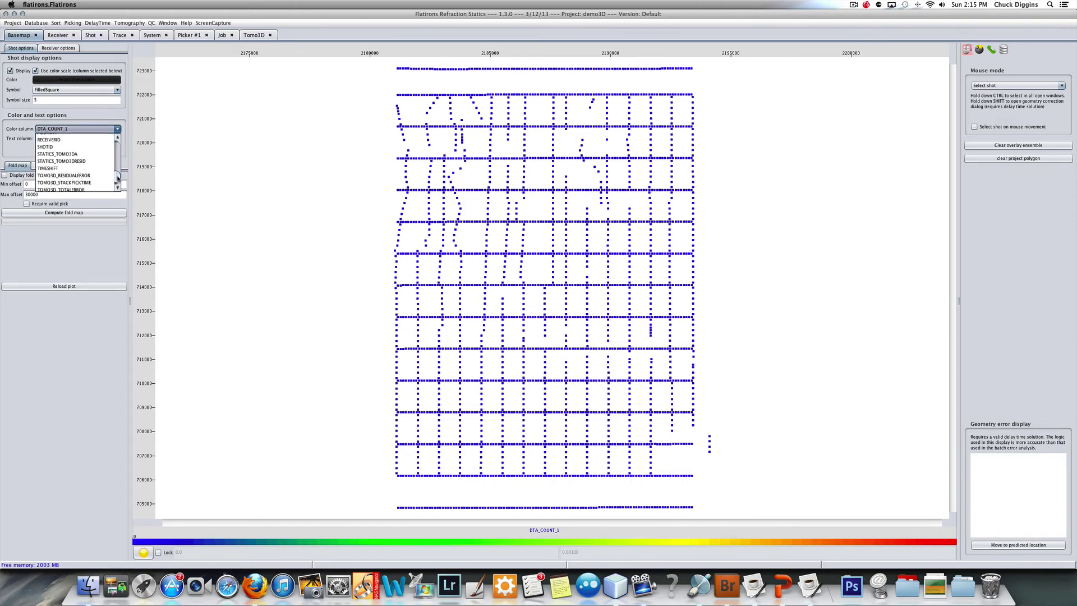
click(74, 162)
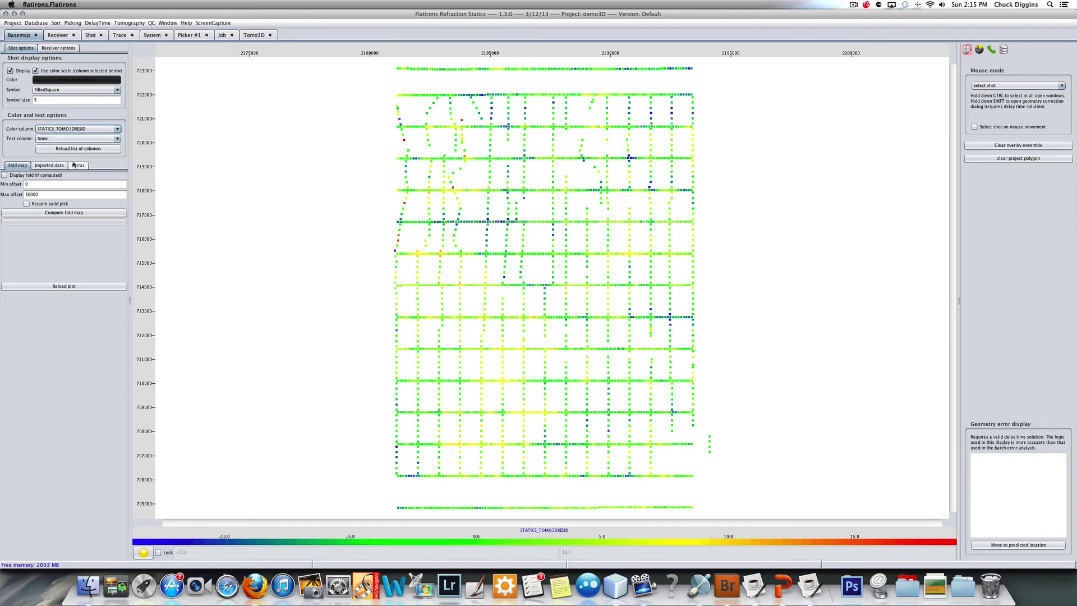
Step: Color the basemap shots by TOMO3D_RESIDUALERROR to examine the residual errors
click(117, 129)
scroll(118, 177, down, 1)
mouse_move(118, 177)
mouse_down()
mouse_move(119, 149)
mouse_move(116, 183)
mouse_up()
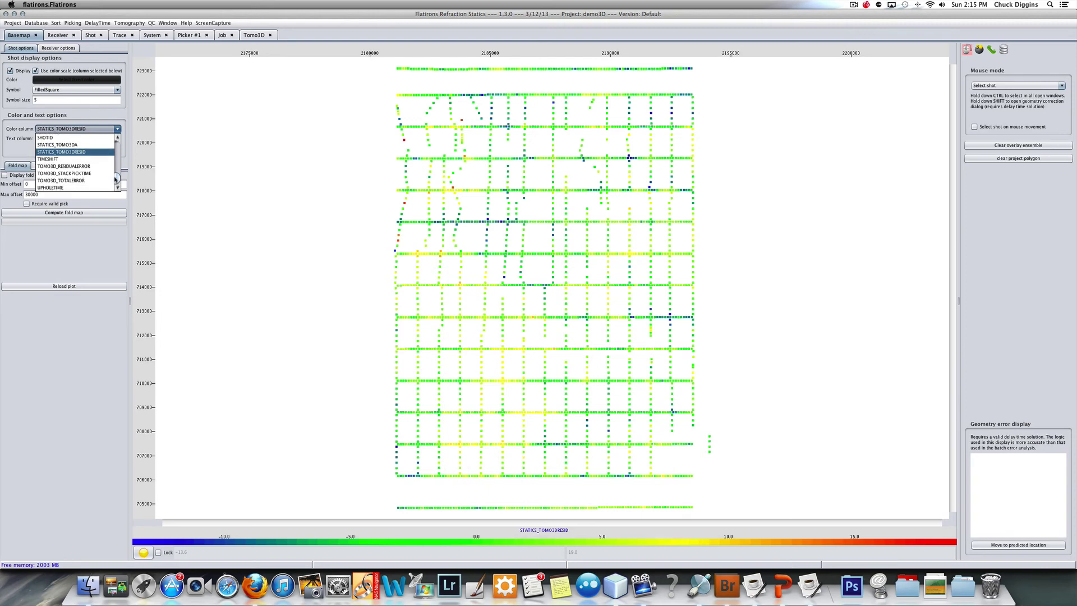
click(73, 167)
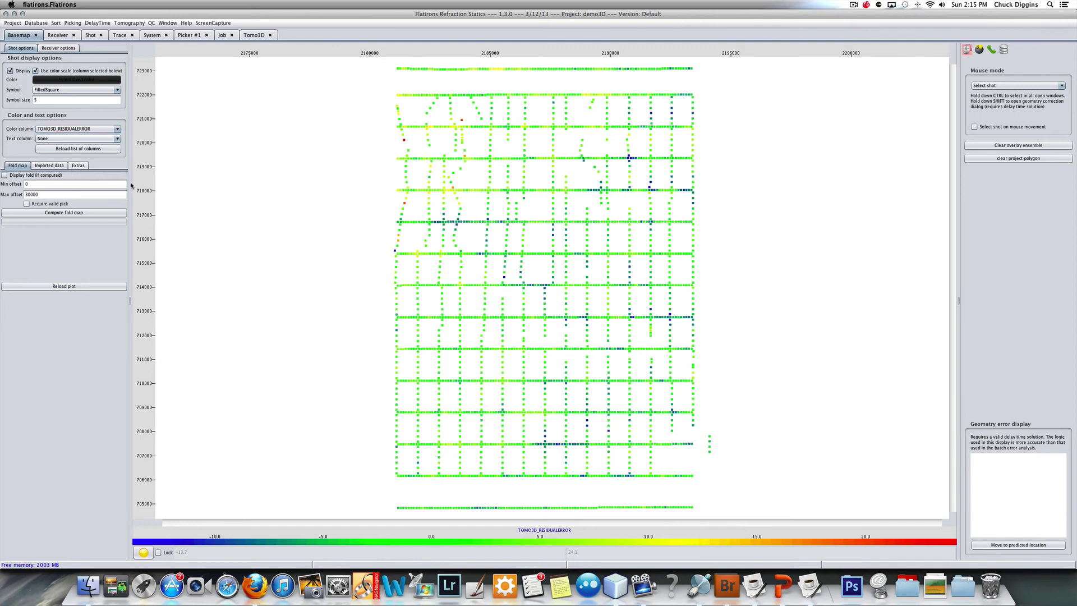
Step: Color the basemap shots by TOMO3D_TOTALERROR and examine the high-error shots in the northwest of the survey
click(85, 129)
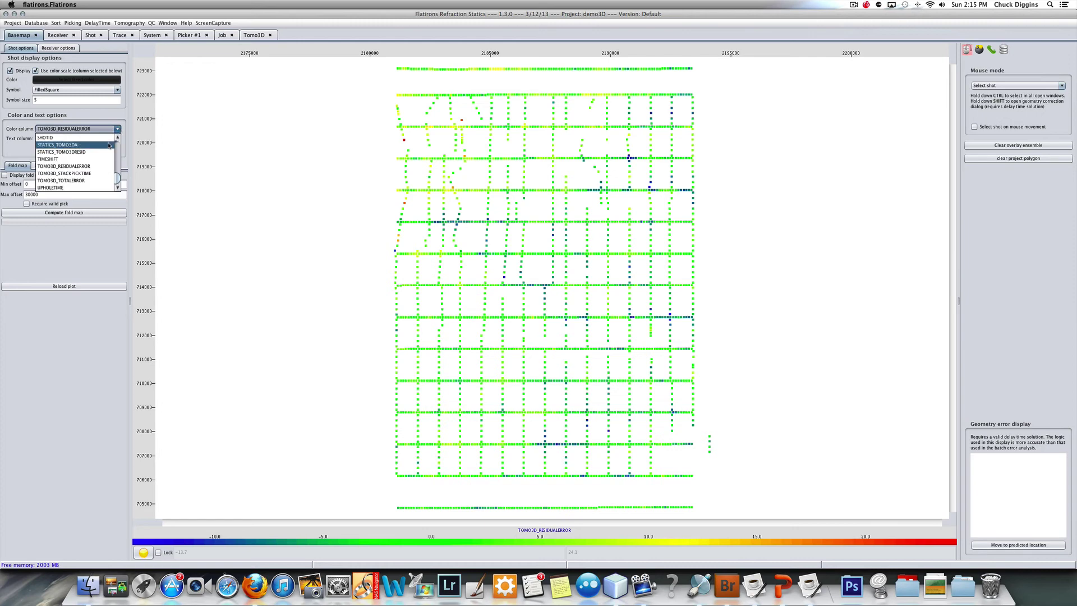
click(74, 180)
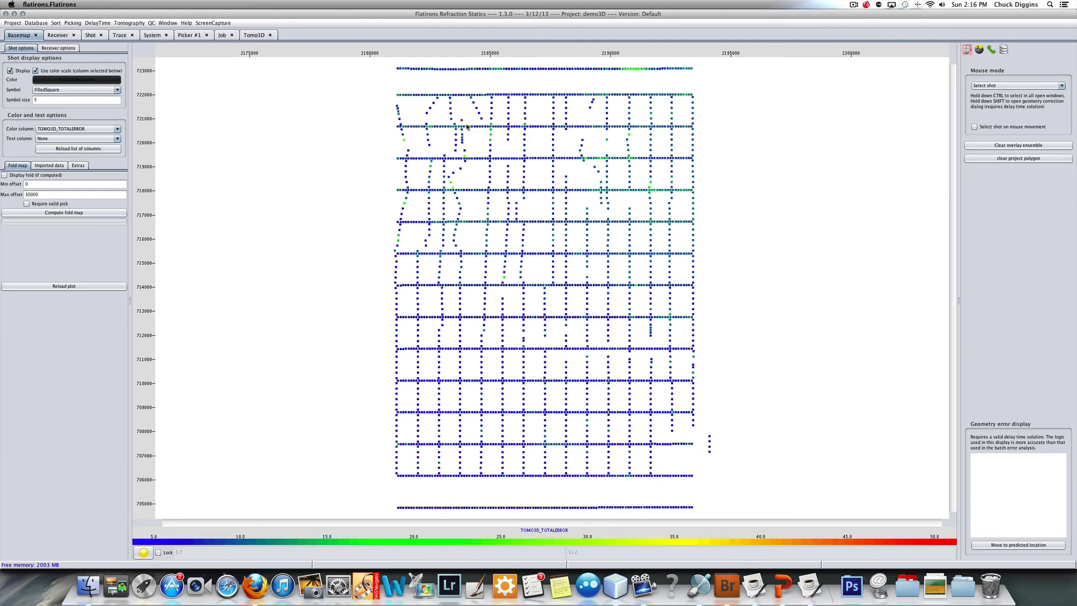
click(406, 178)
Step: Color the shot map in Picker #1 by TOMO3D_TOTALERROR
click(186, 36)
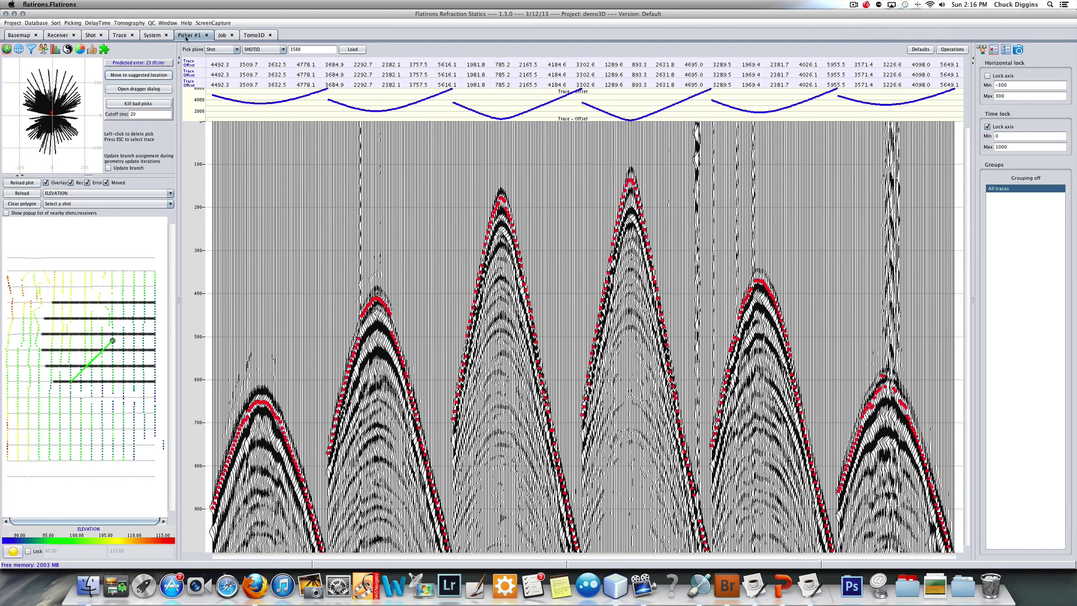
click(170, 193)
drag(171, 218, 171, 246)
click(82, 247)
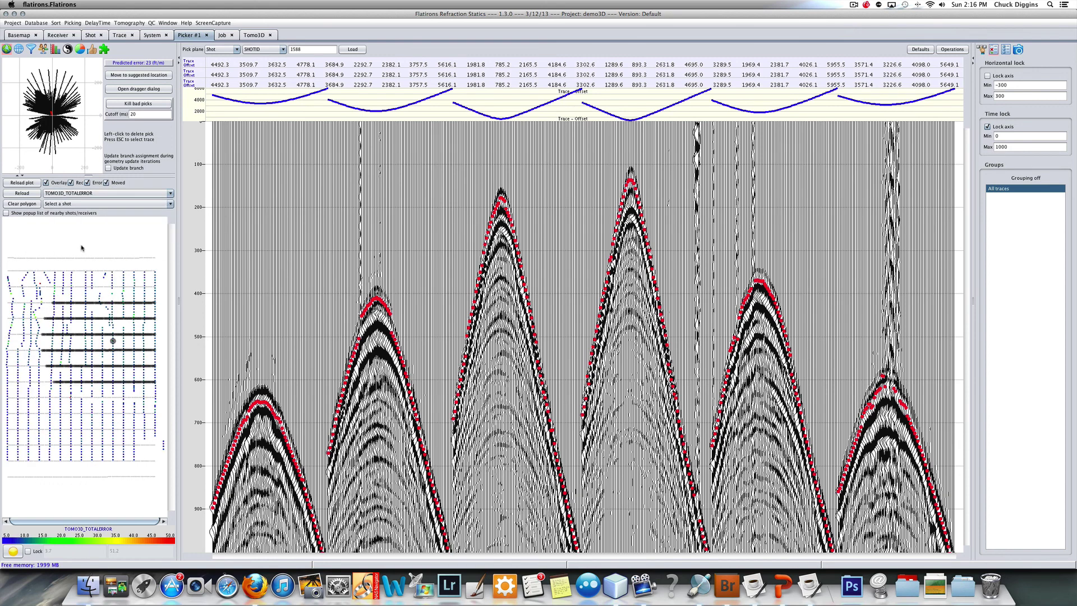
Step: Load the high-error shot in the northwest of the picker map and apply the default options for 3D tomographic analysis
click(40, 286)
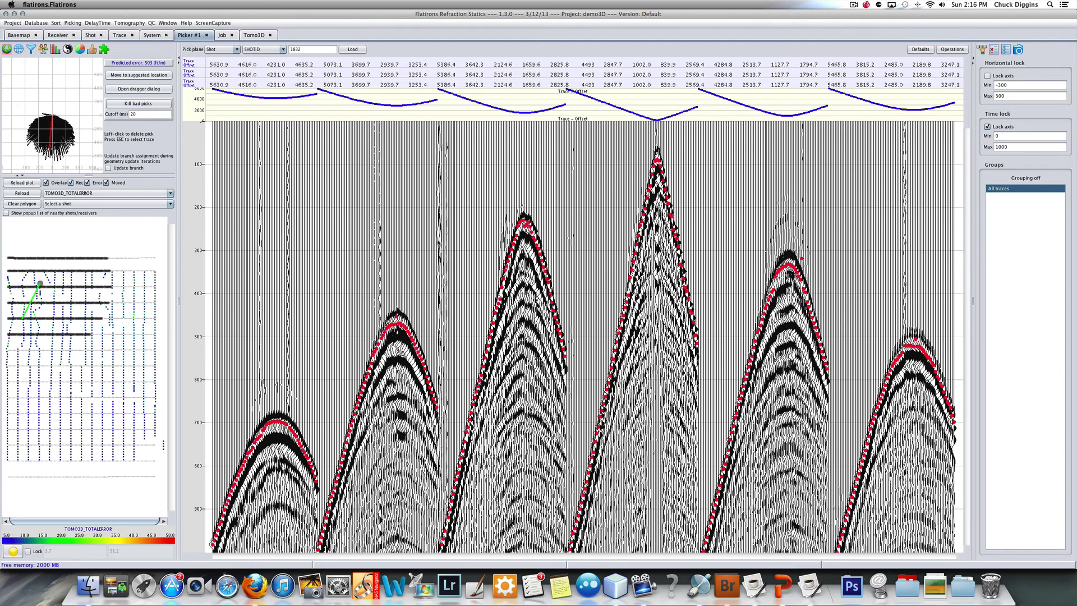
click(920, 50)
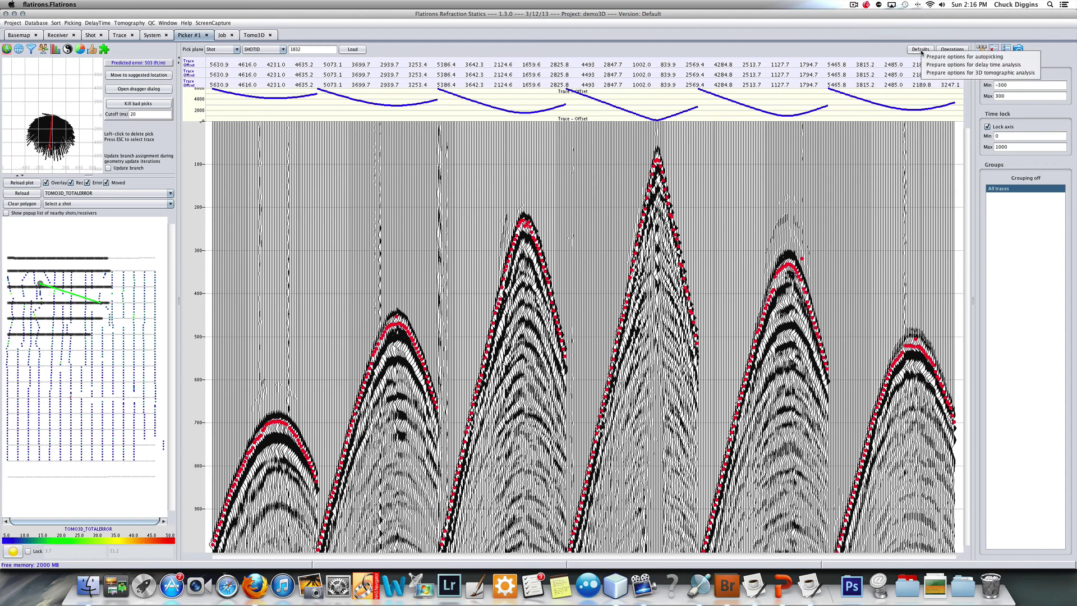
click(943, 73)
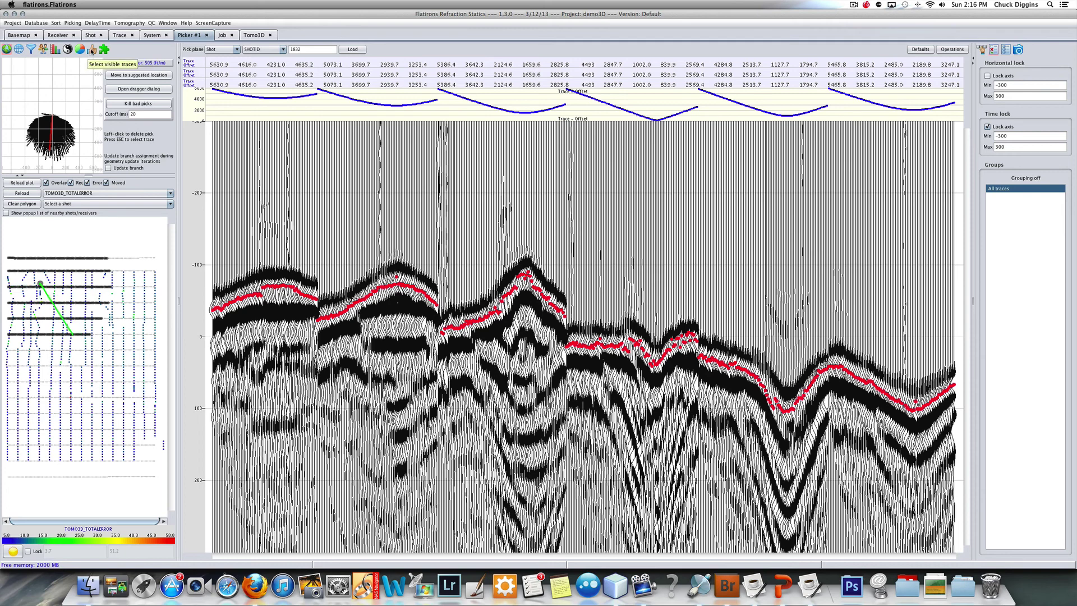
Step: Use the trace header Azimuth as the axis for displaying the shot's traces
click(55, 49)
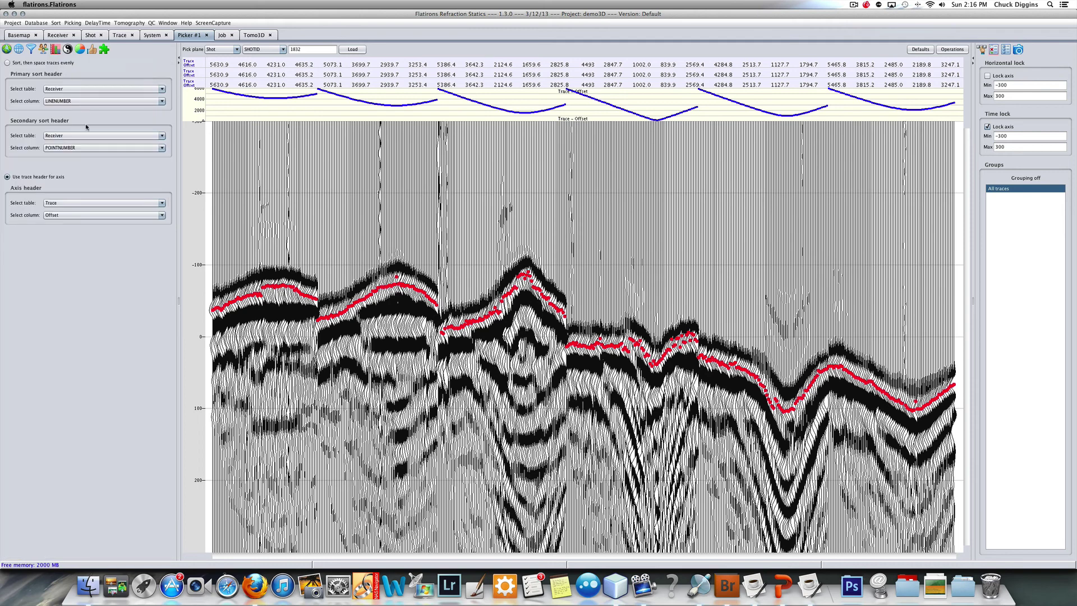
click(162, 216)
scroll(161, 264, down, 2)
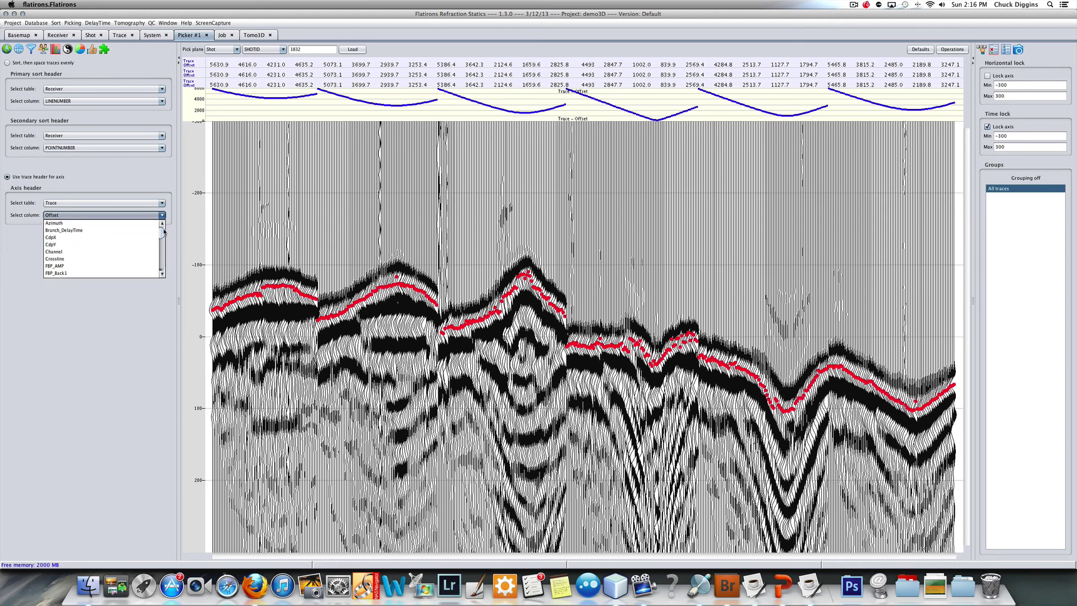
click(115, 226)
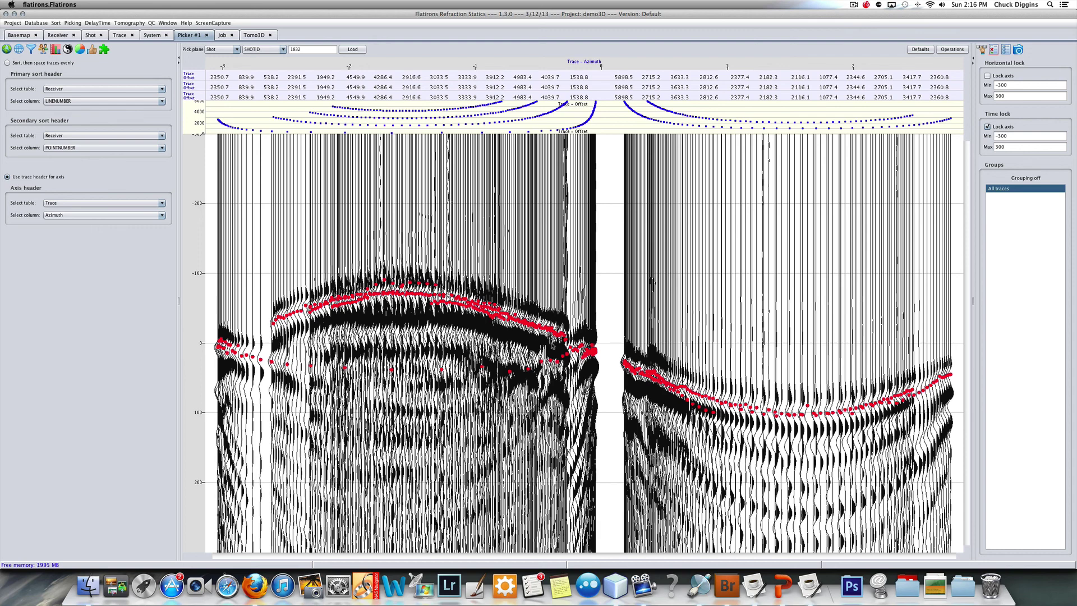
Step: Move the mislocated shot to its suggested location
click(7, 49)
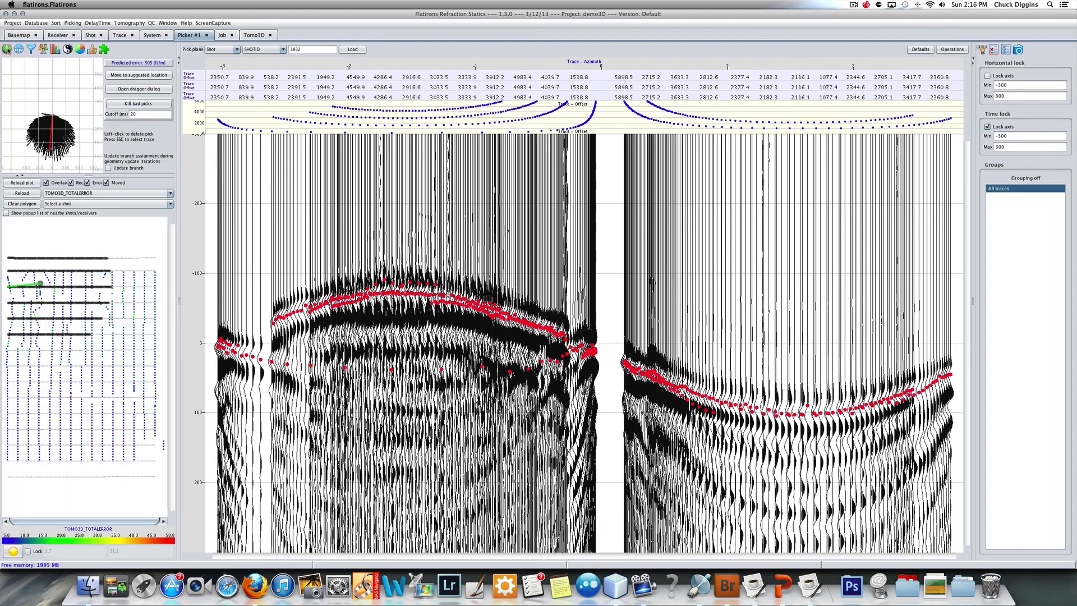
click(140, 75)
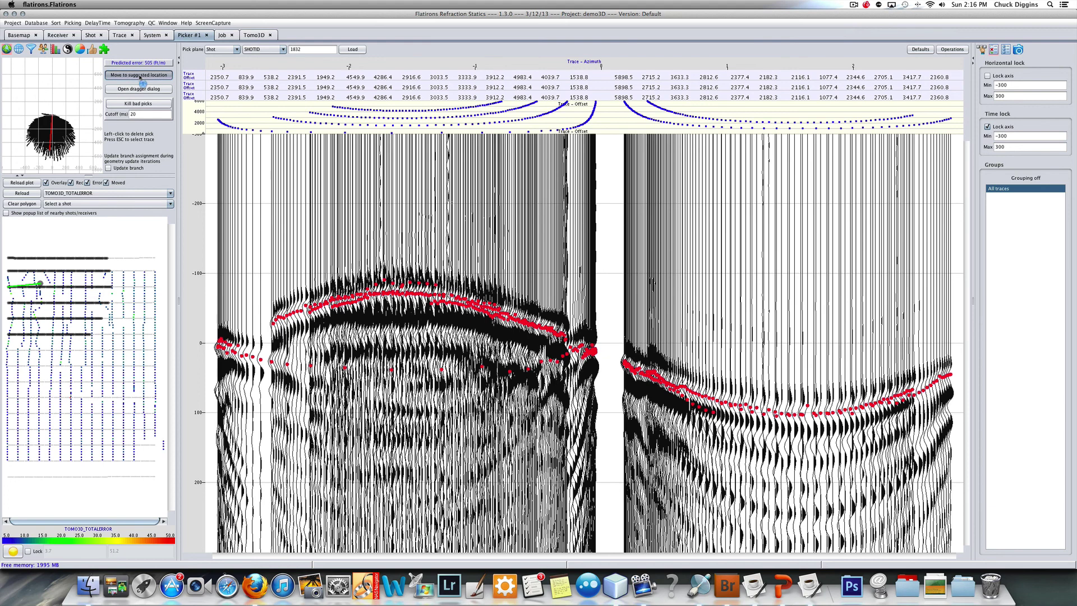